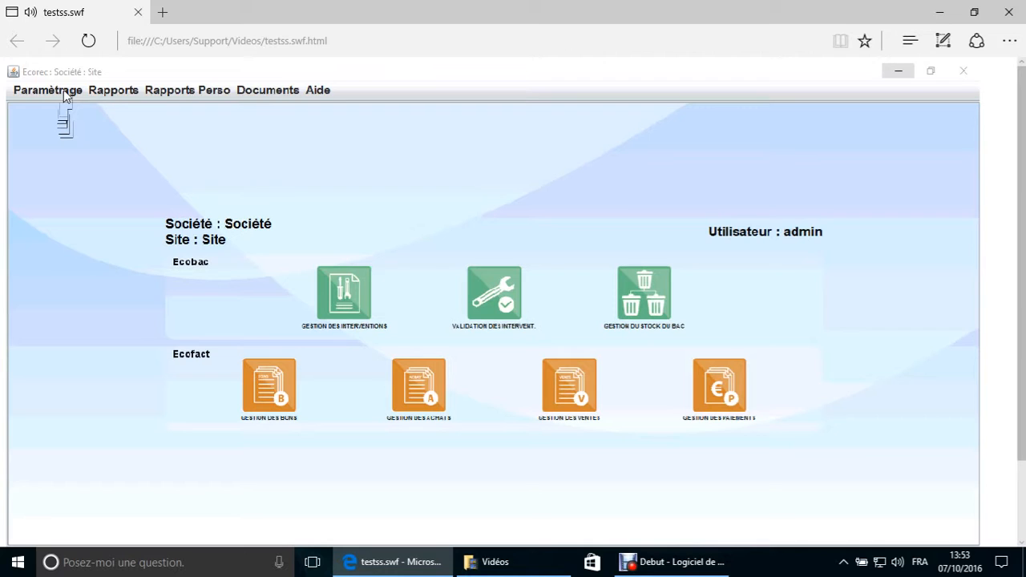
# - Open the logistics container settings and load the record of container 051016
pyautogui.click(63, 89)
pyautogui.moveTo(124, 170)
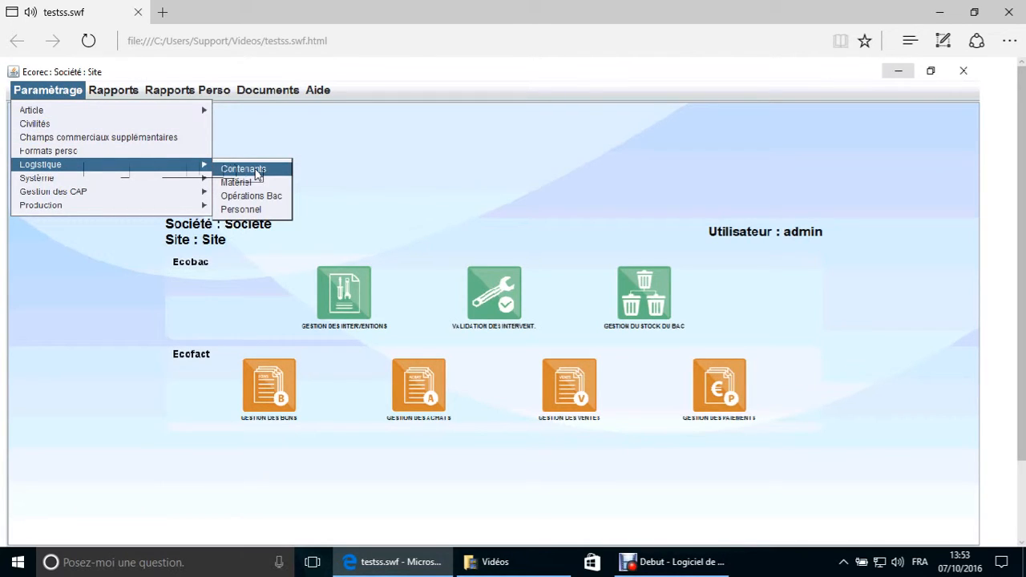
pyautogui.click(255, 170)
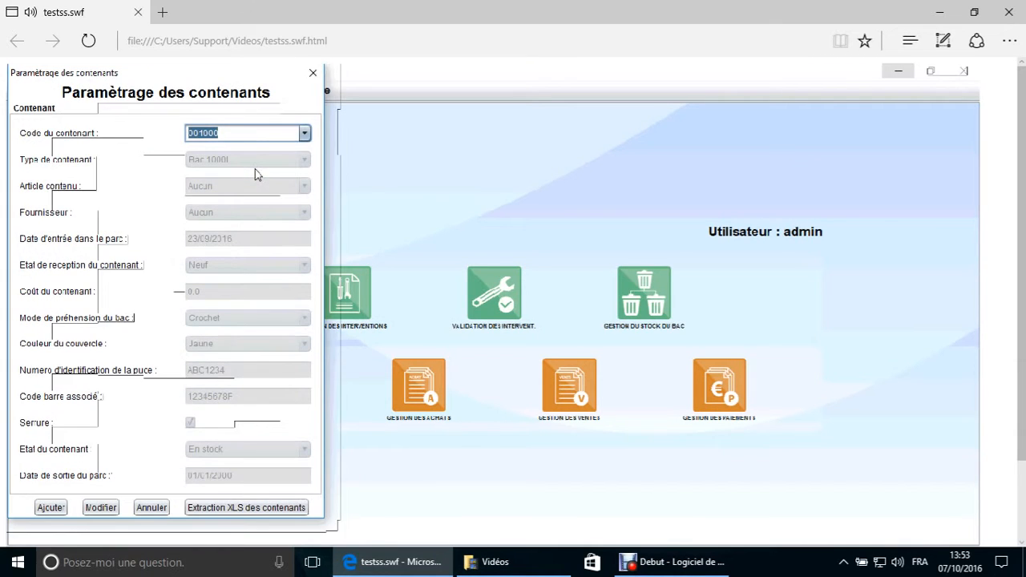
pyautogui.write('0610')
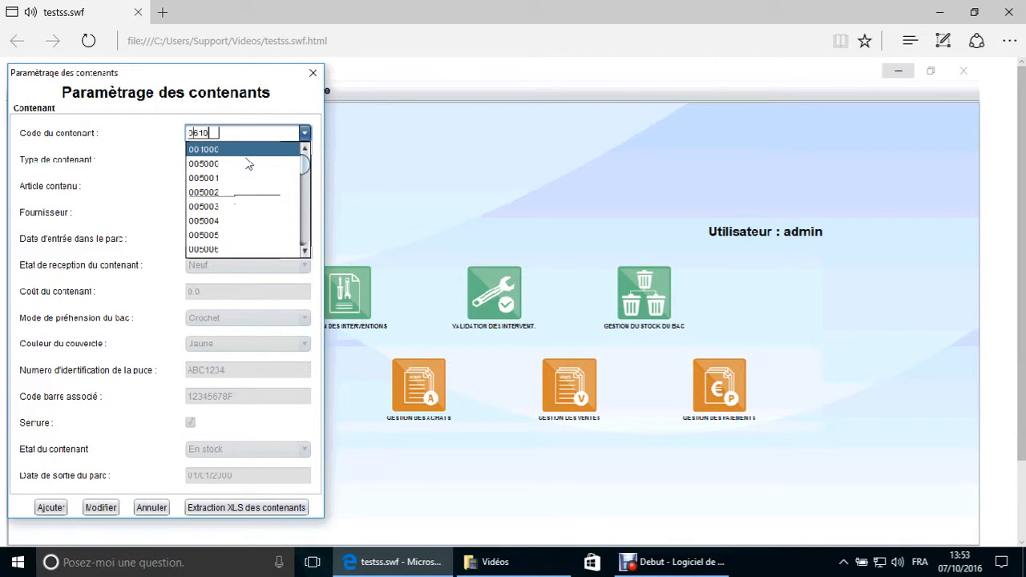
pyautogui.write('16')
pyautogui.press('BackSpace')
pyautogui.press('BackSpace')
pyautogui.write('5')
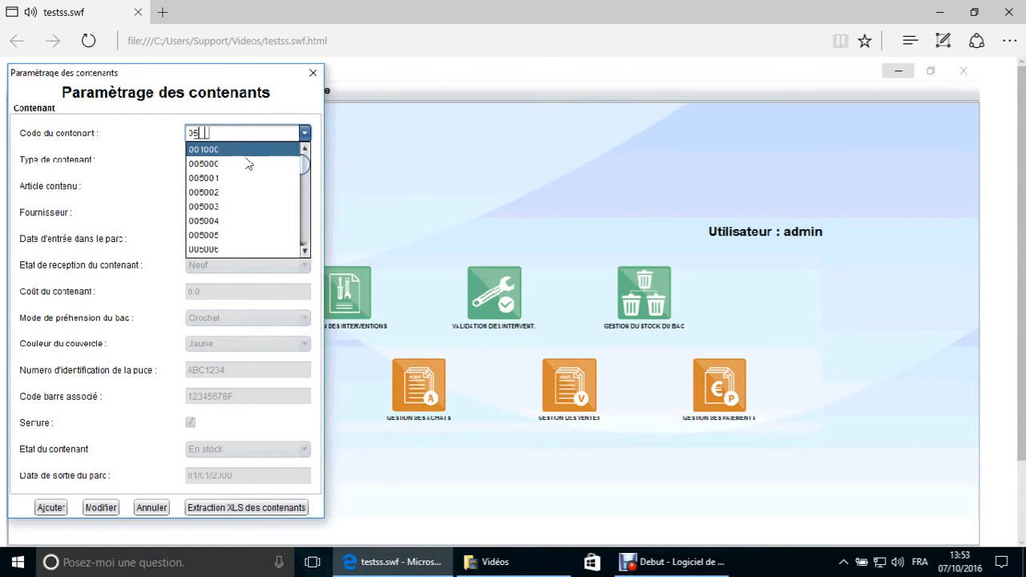
pyautogui.write('1016')
pyautogui.press('Return')
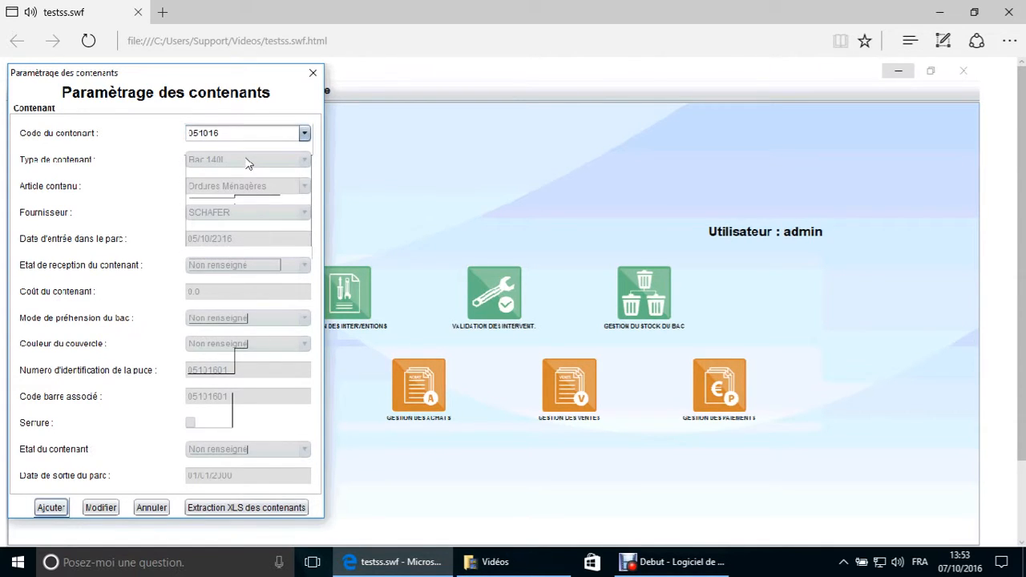
# - Put container 051016 in edit mode and review its reception state, cost, handling mode and lid colour options
pyautogui.click(100, 508)
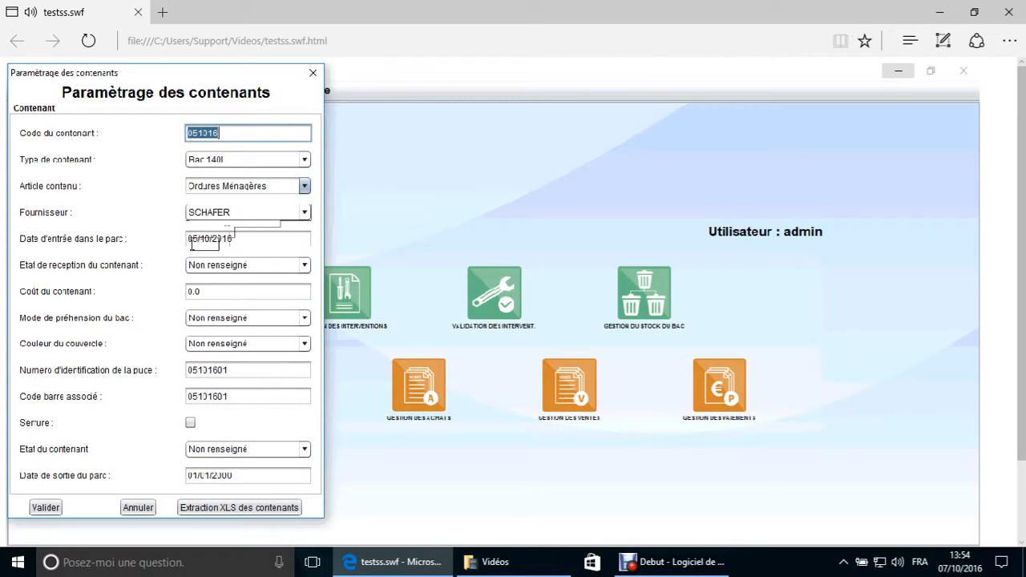
pyautogui.click(255, 265)
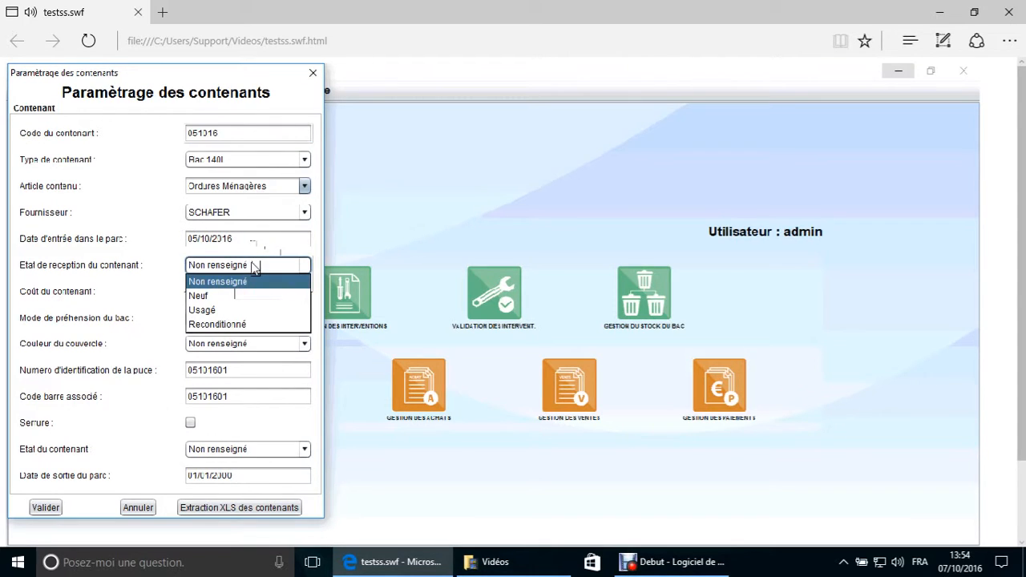
pyautogui.click(255, 267)
pyautogui.click(205, 291)
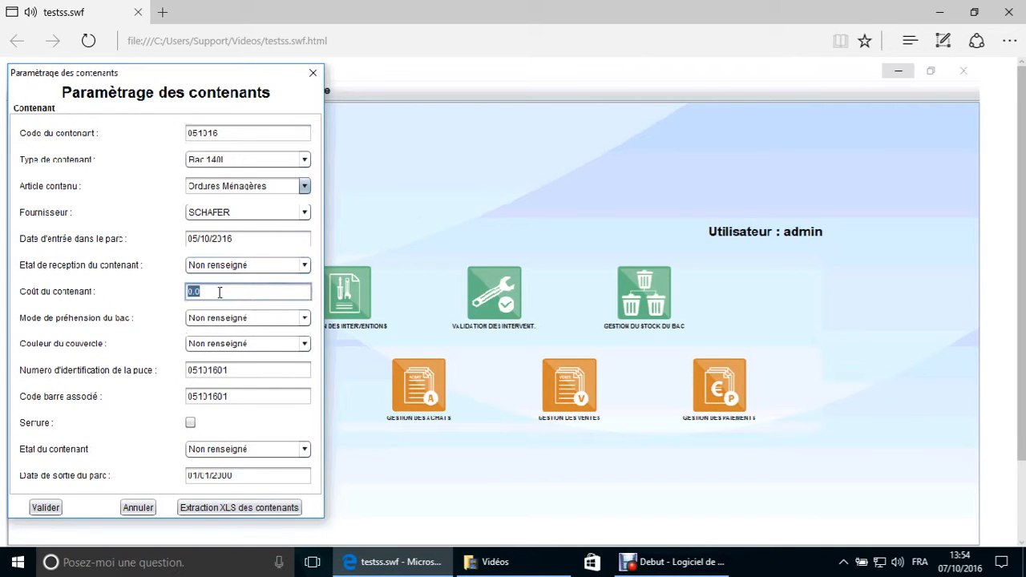
pyautogui.click(205, 320)
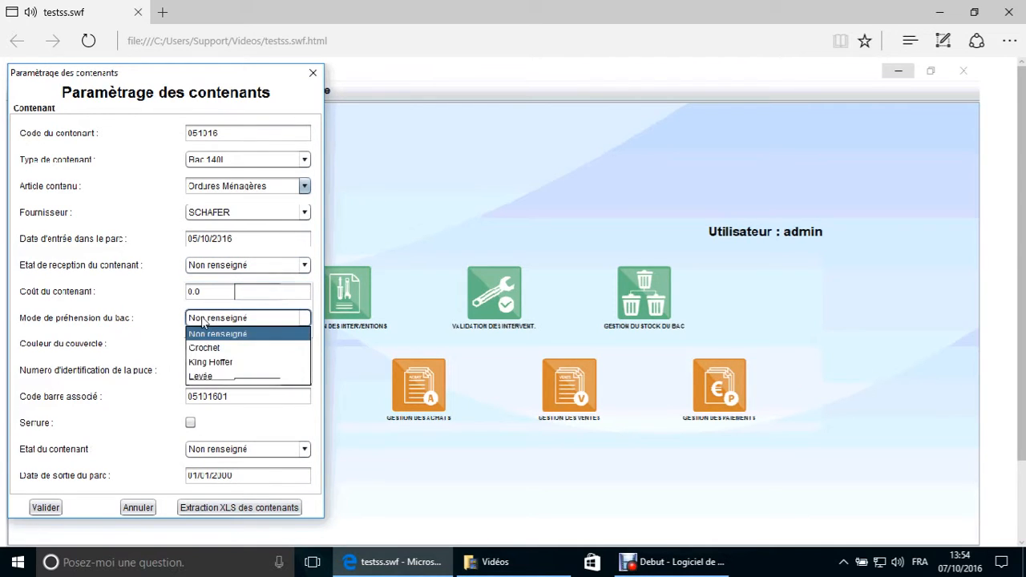
pyautogui.click(207, 334)
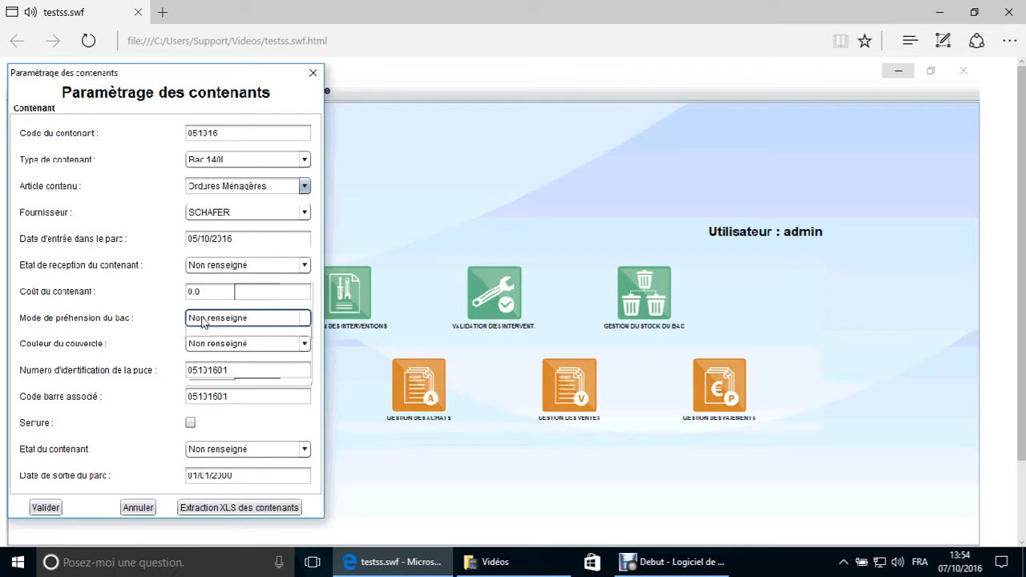
pyautogui.click(224, 351)
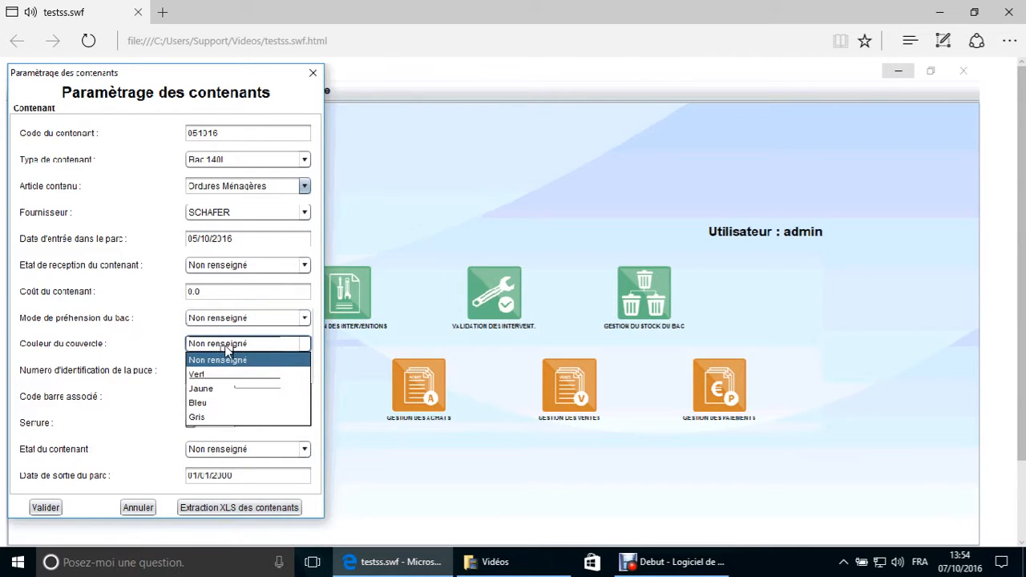
pyautogui.click(226, 349)
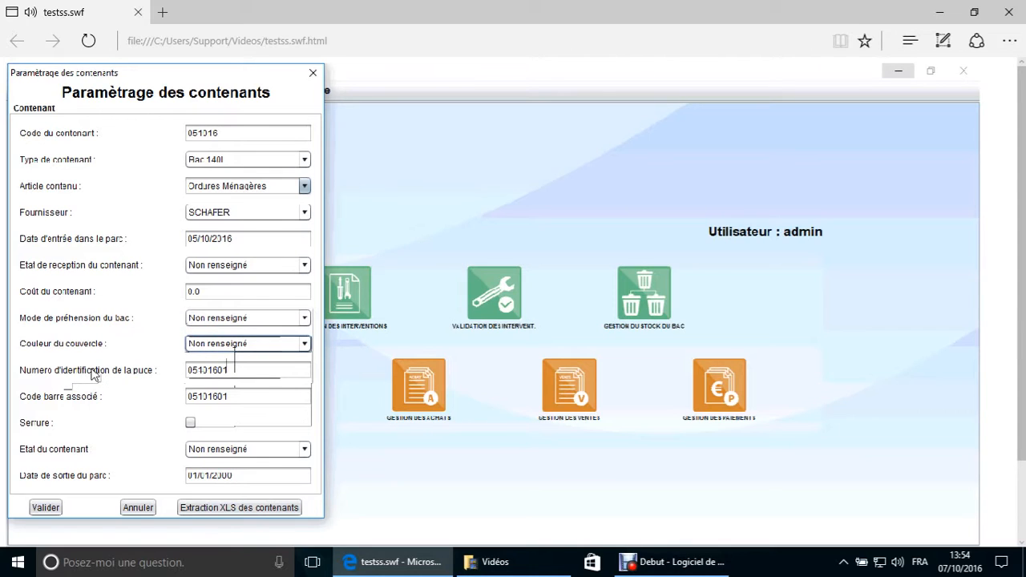
# - Review the container's chip number, barcode, state options and exit date, and leave the record without saving
pyautogui.doubleClick(239, 373)
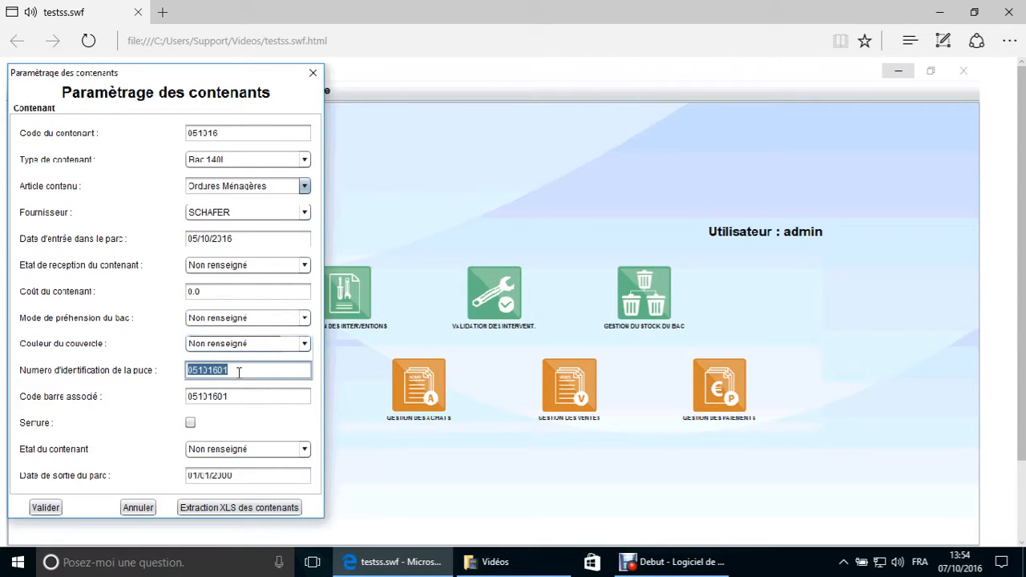
pyautogui.doubleClick(238, 397)
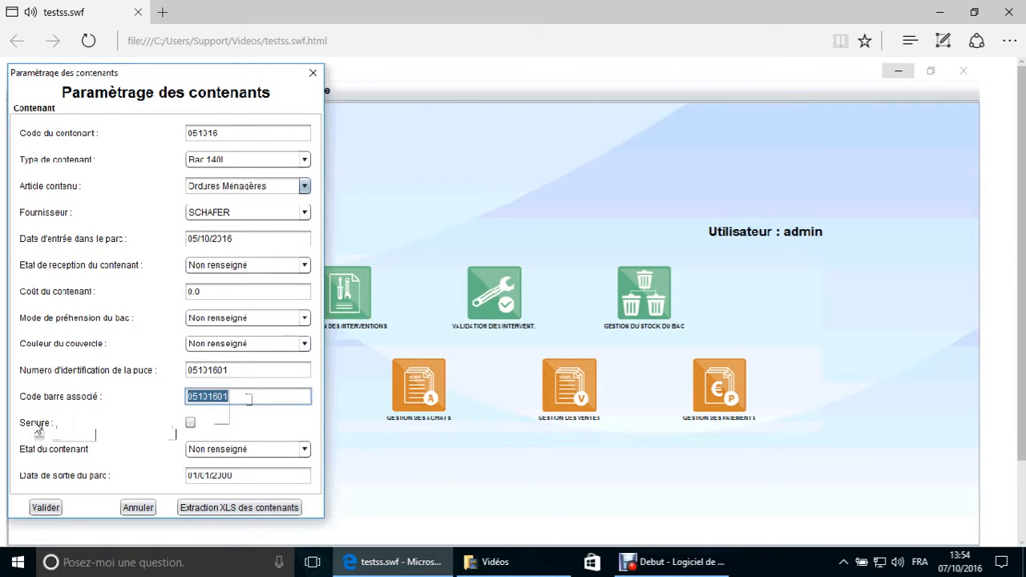
pyautogui.click(223, 452)
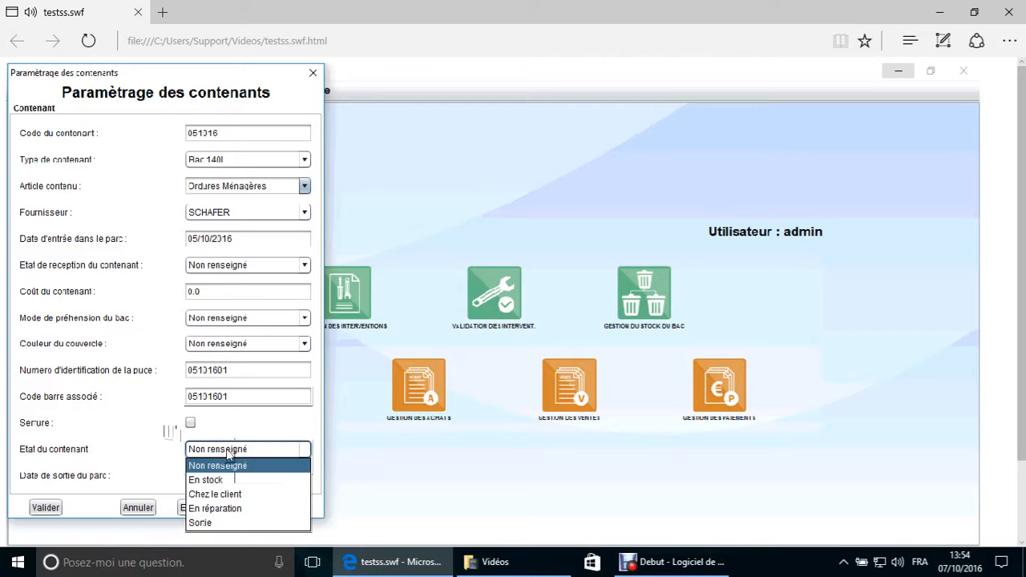
pyautogui.click(228, 453)
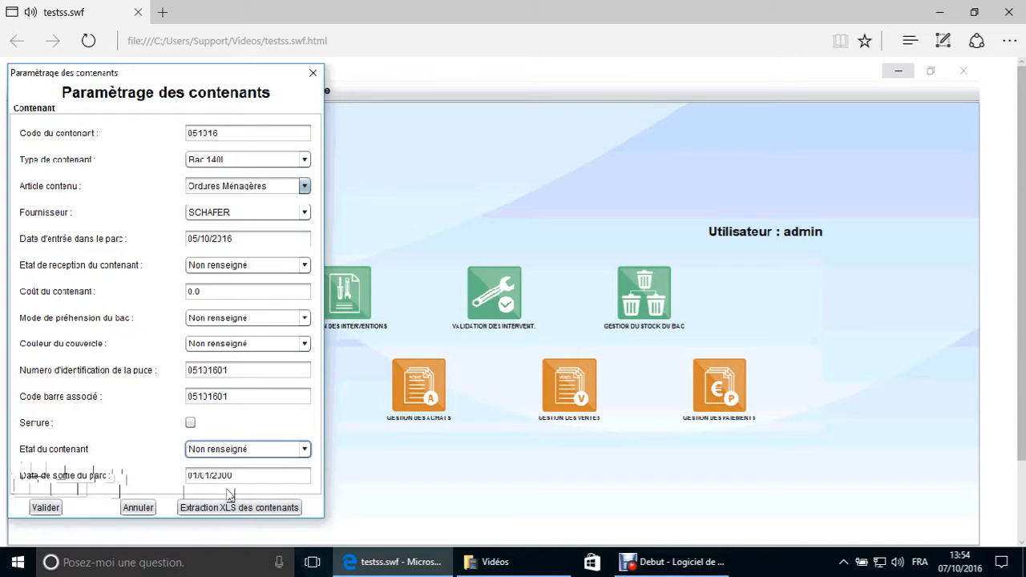
pyautogui.click(256, 475)
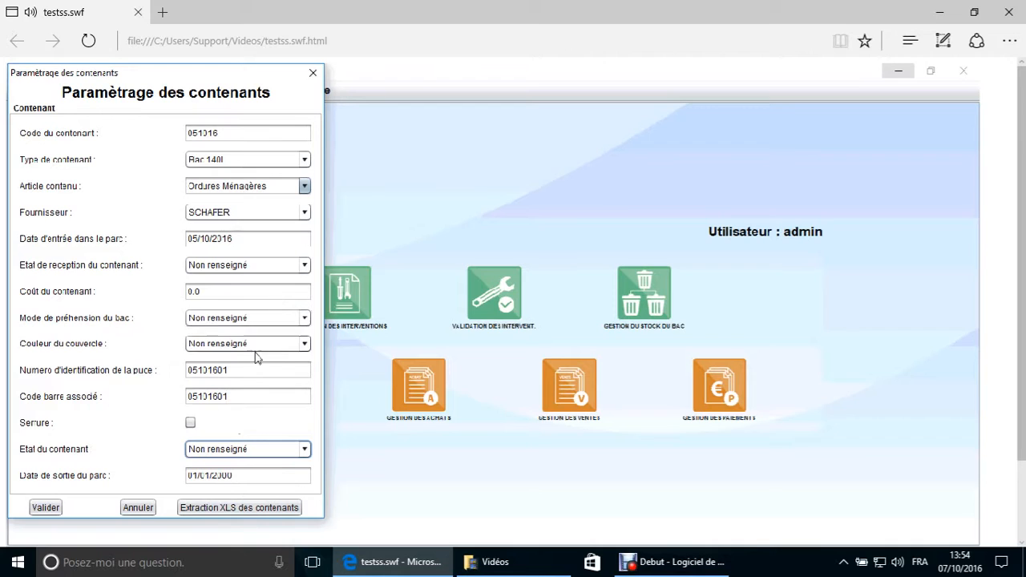
pyautogui.click(140, 508)
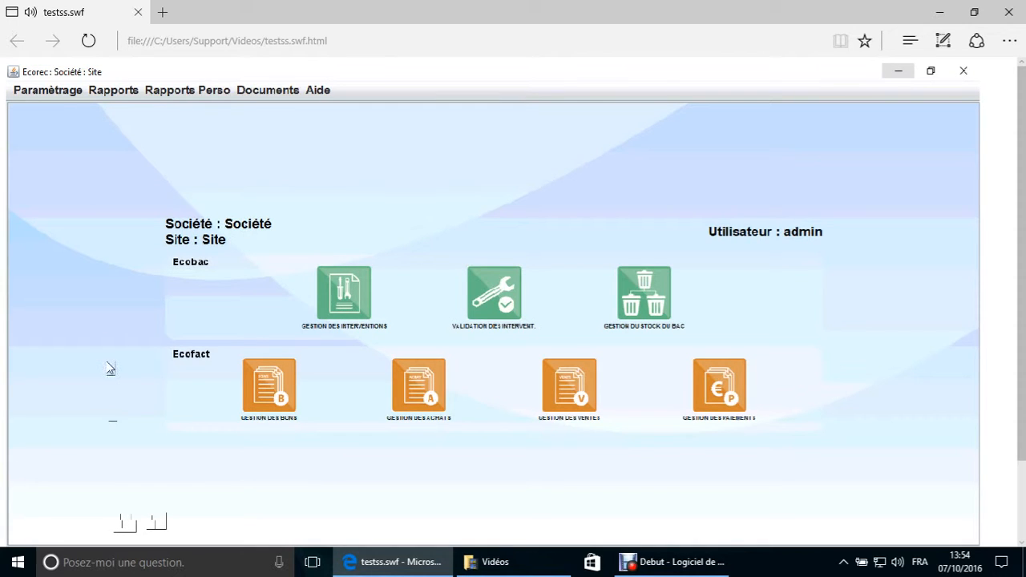
# - Open the logistics bin operations settings (Opérations Bac) and show the list of operation labels
pyautogui.click(50, 95)
pyautogui.moveTo(152, 166)
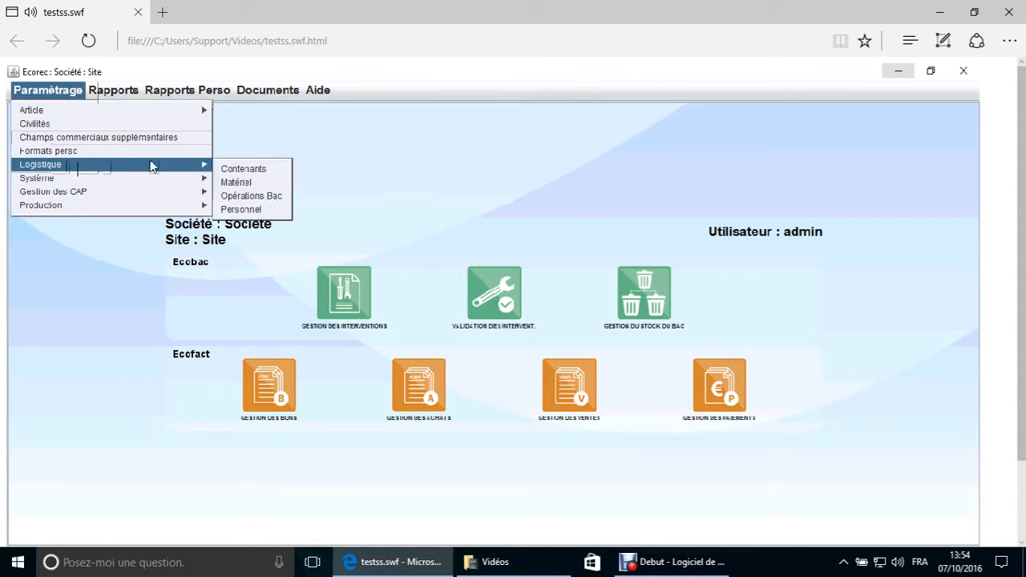
pyautogui.click(287, 196)
pyautogui.click(268, 135)
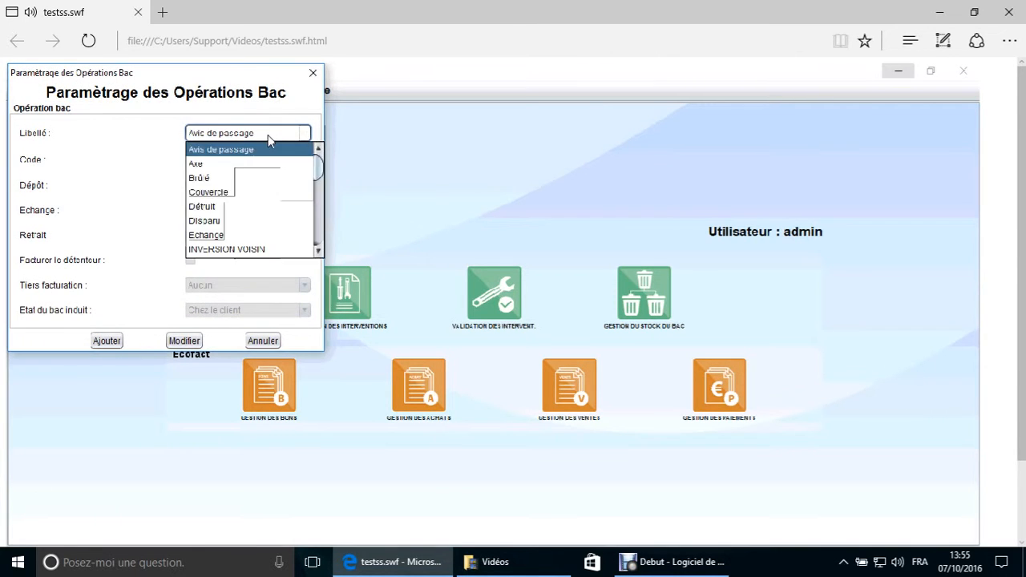
# - Examine all the defined bin operations, from Avis de passage to Volé, and close the settings without changes
pyautogui.click(319, 251)
pyautogui.click(318, 251)
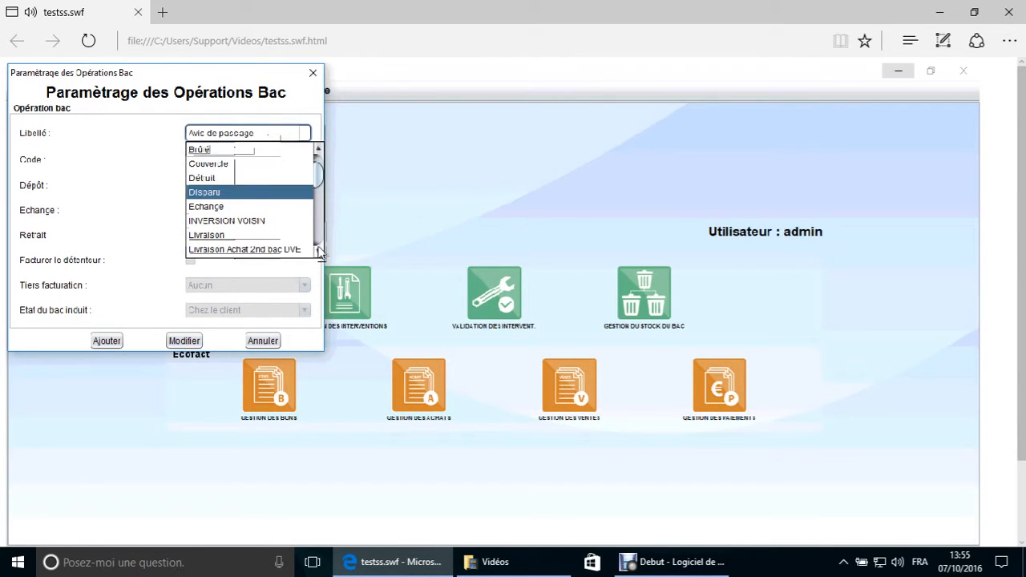
pyautogui.click(318, 251)
pyautogui.click(318, 251)
pyautogui.click(318, 251)
pyautogui.click(318, 251)
pyautogui.click(319, 251)
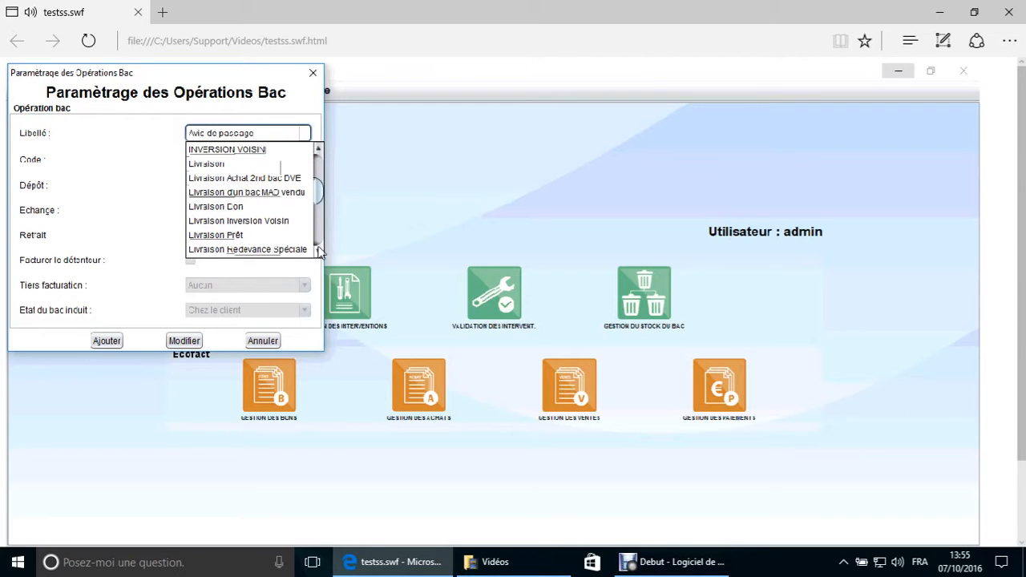
pyautogui.click(318, 251)
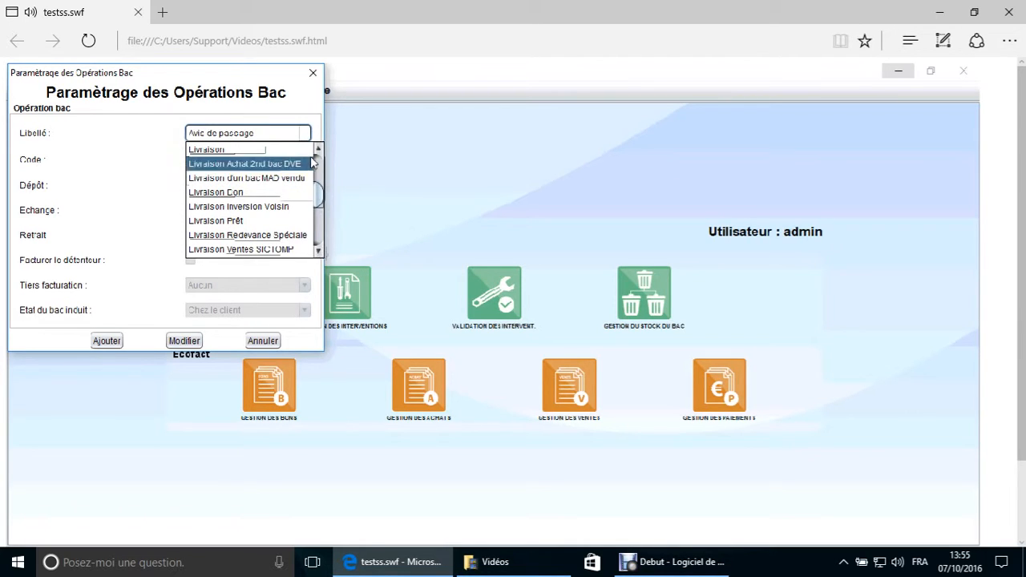
pyautogui.scroll(1, 321, 194)
pyautogui.moveTo(321, 188); pyautogui.dragTo(321, 188)
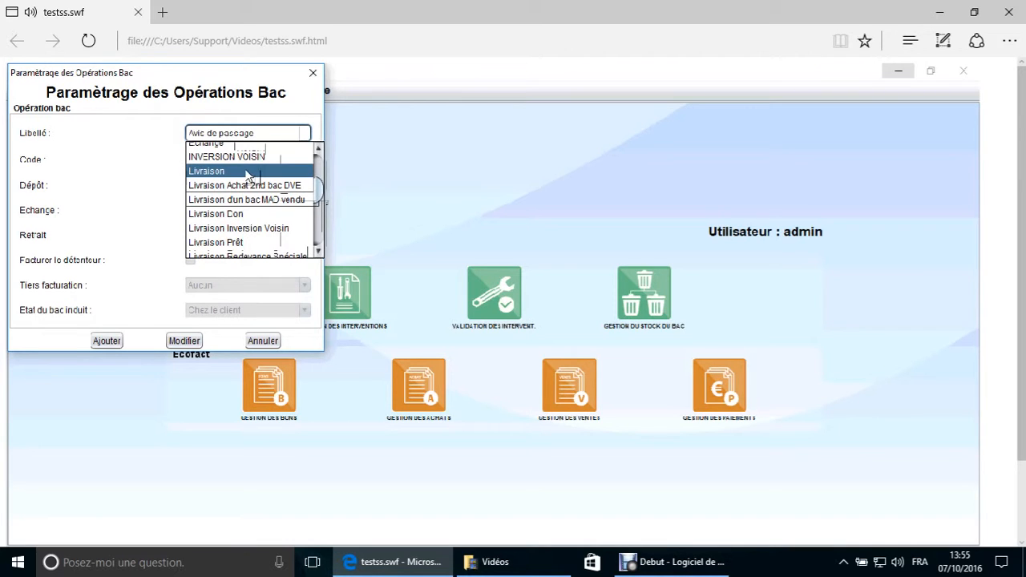
pyautogui.scroll(2, 250, 173)
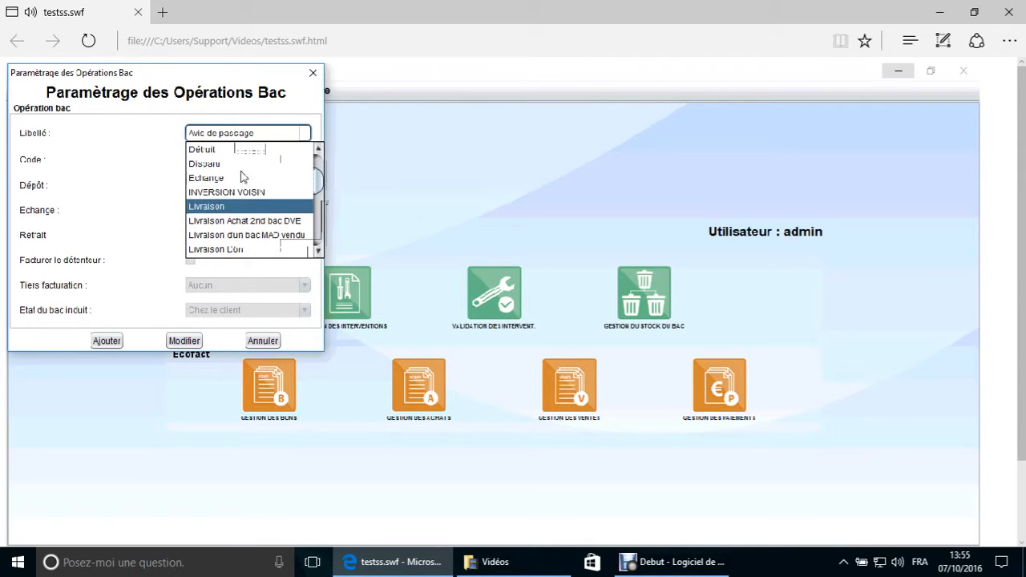
pyautogui.scroll(1, 216, 171)
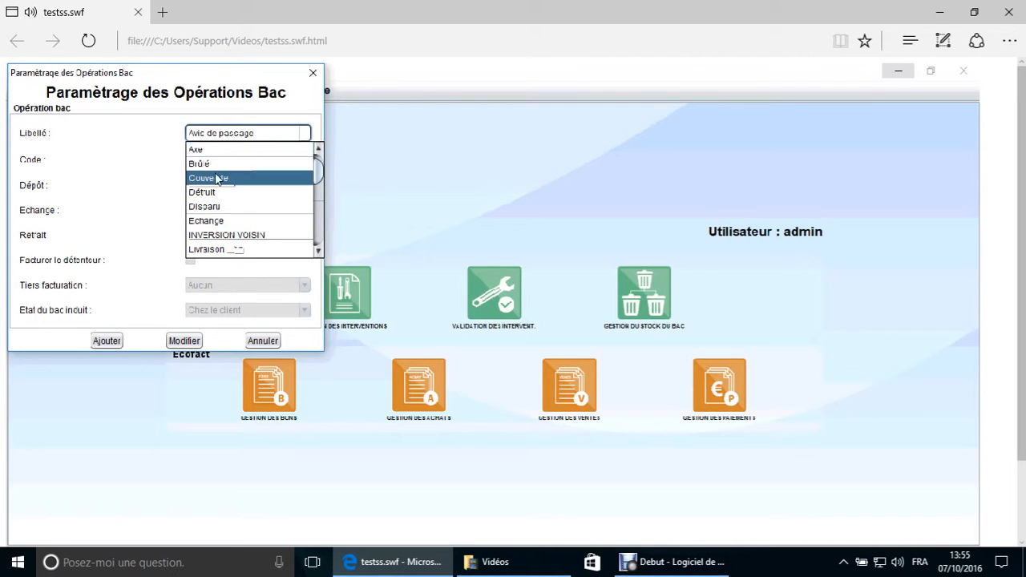
pyautogui.scroll(-5, 216, 178)
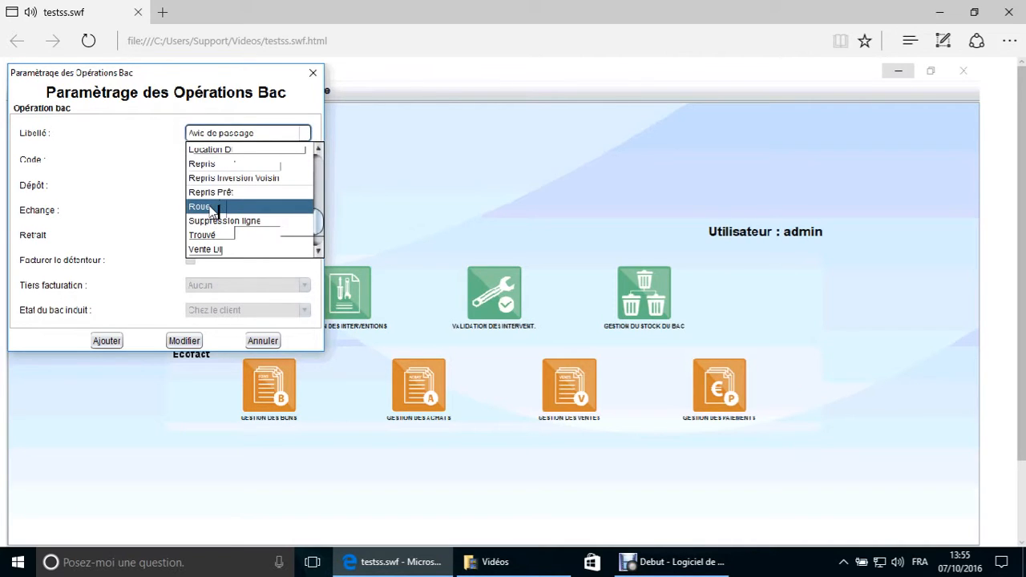
pyautogui.scroll(-1, 213, 211)
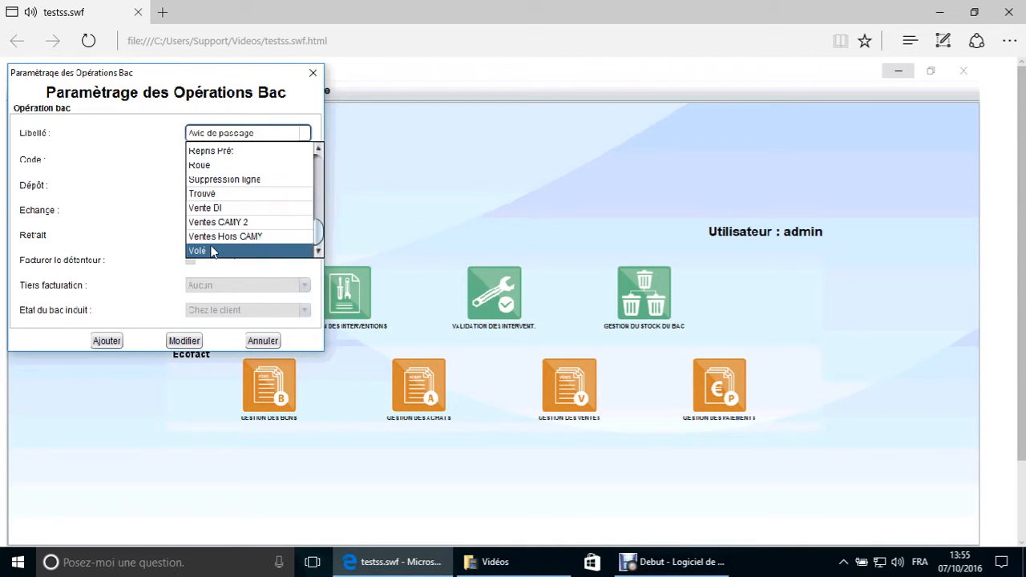
pyautogui.scroll(10, 245, 203)
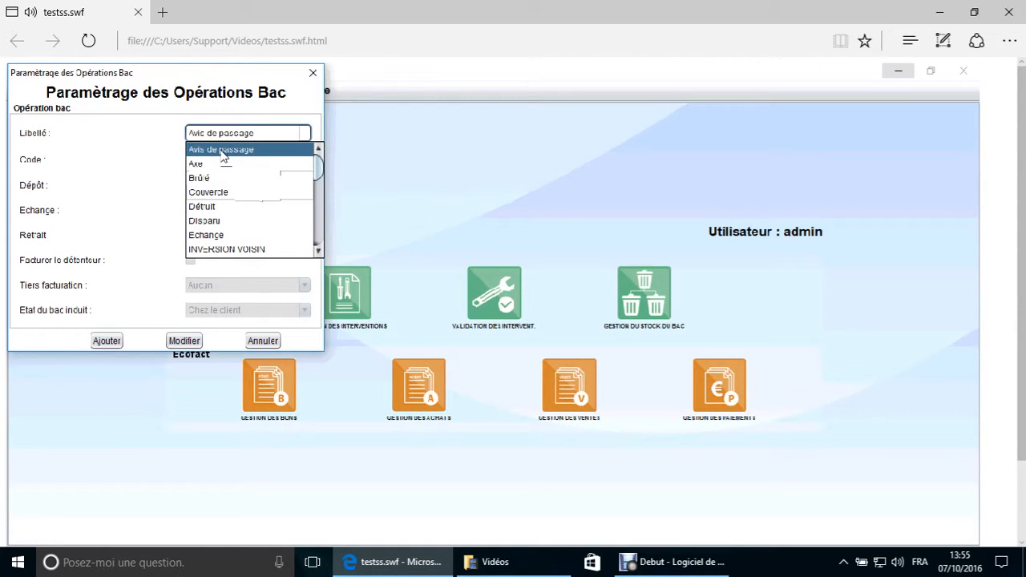
pyautogui.click(123, 153)
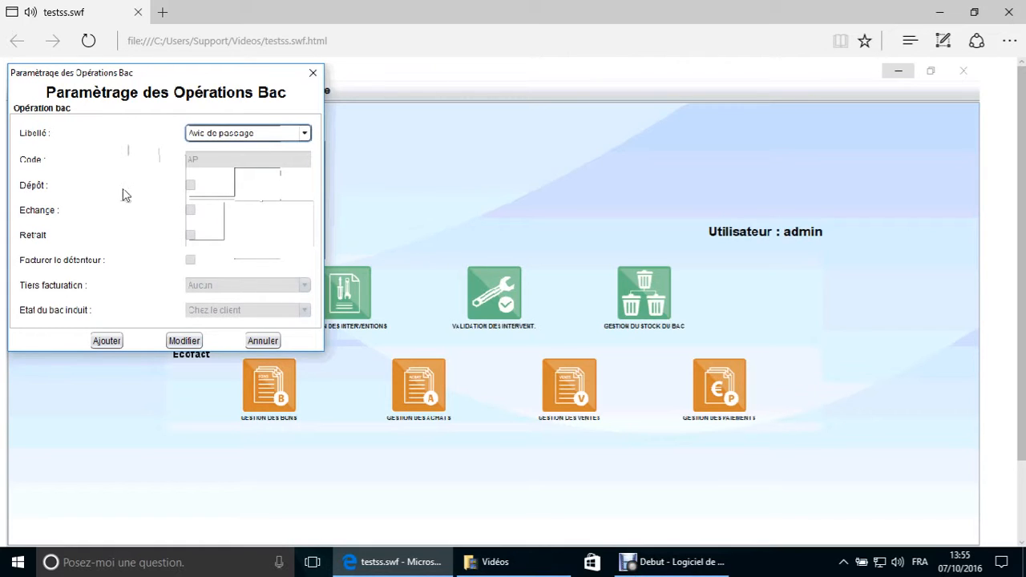
pyautogui.click(269, 343)
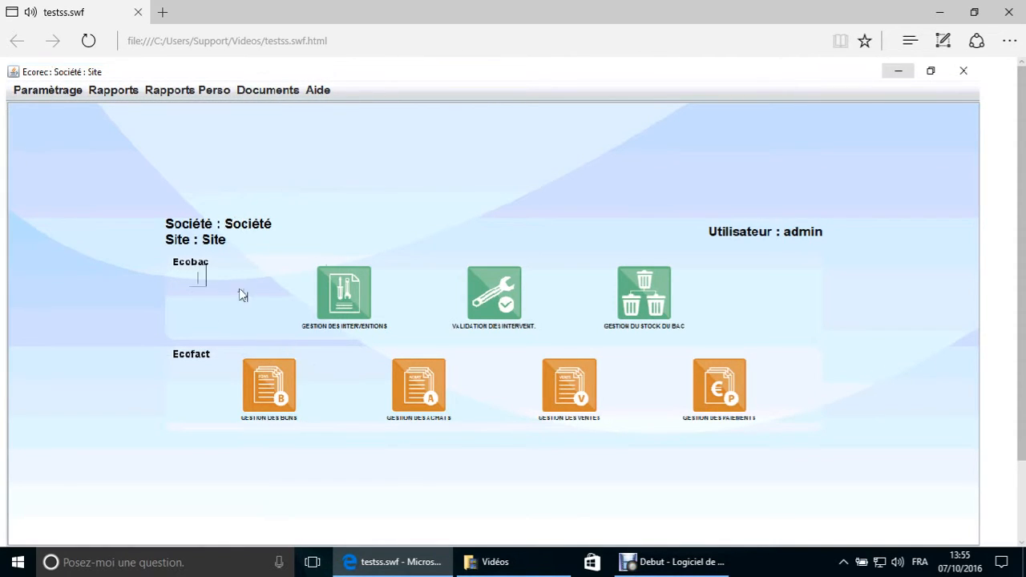
# - Open intervention management and widen the weekly planning next to the bin list
pyautogui.click(335, 302)
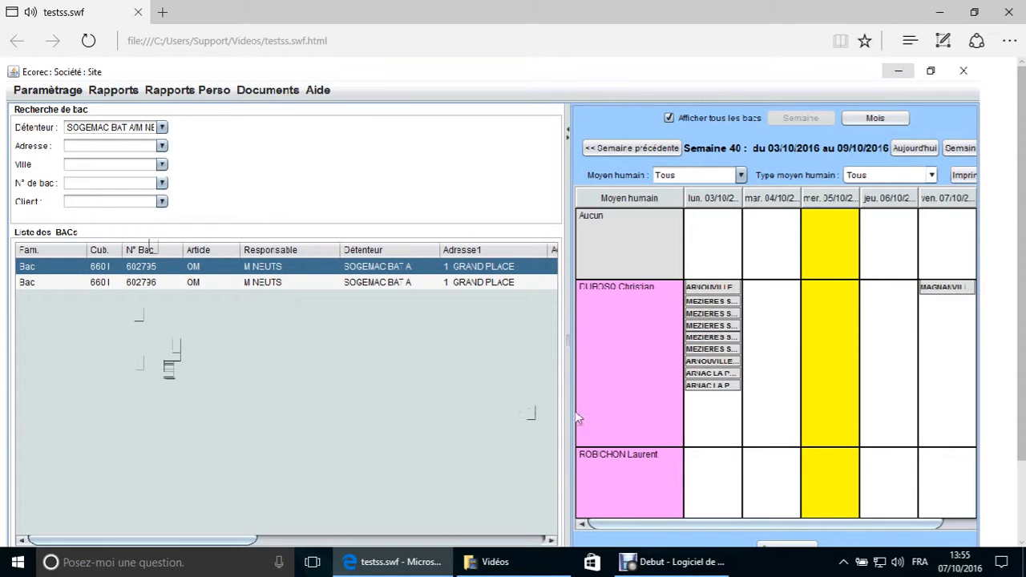
pyautogui.moveTo(569, 350); pyautogui.dragTo(348, 353)
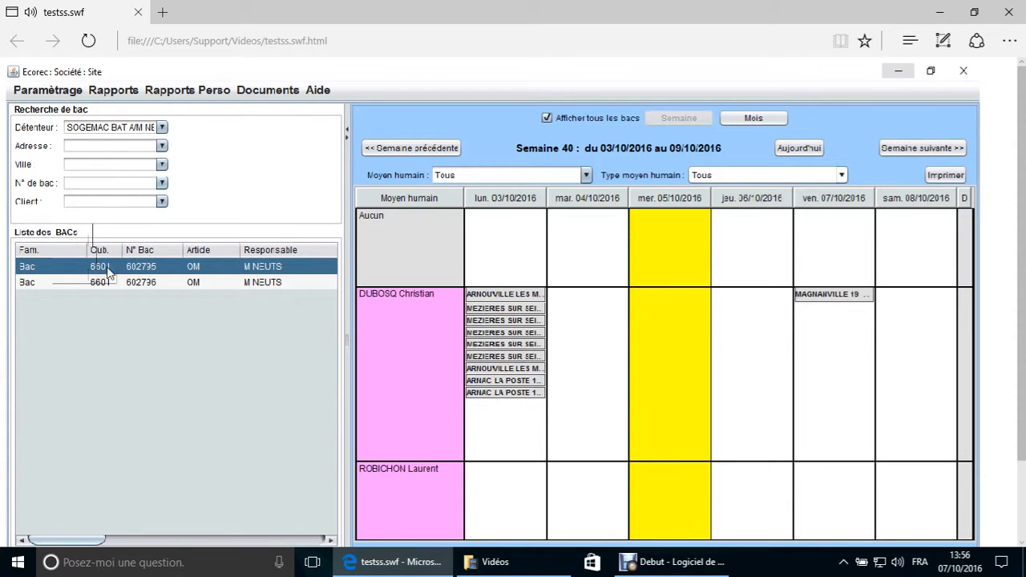
# - Create an intervention for bin 602795 and set its operation to Repris
pyautogui.doubleClick(157, 268)
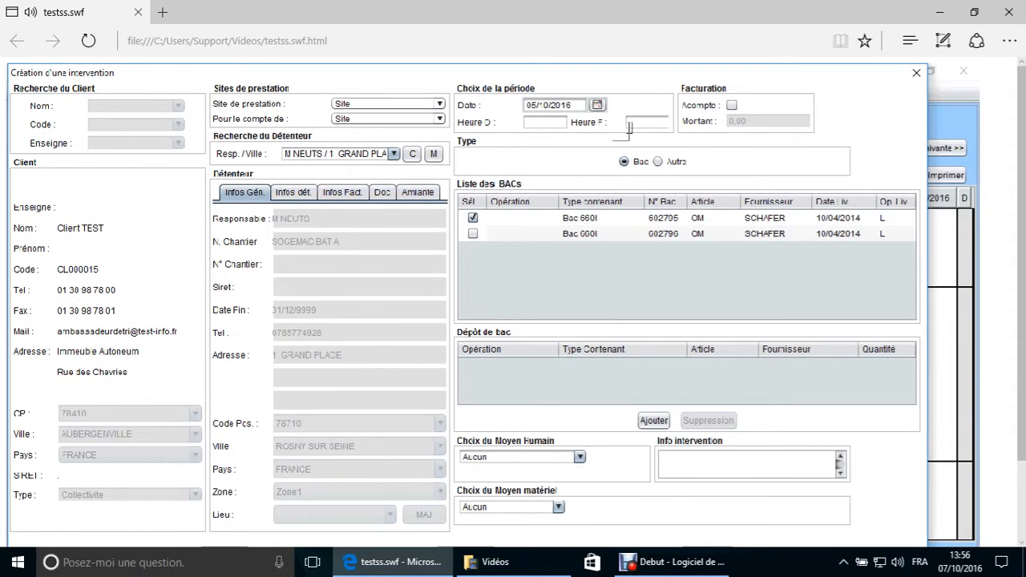
pyautogui.click(499, 220)
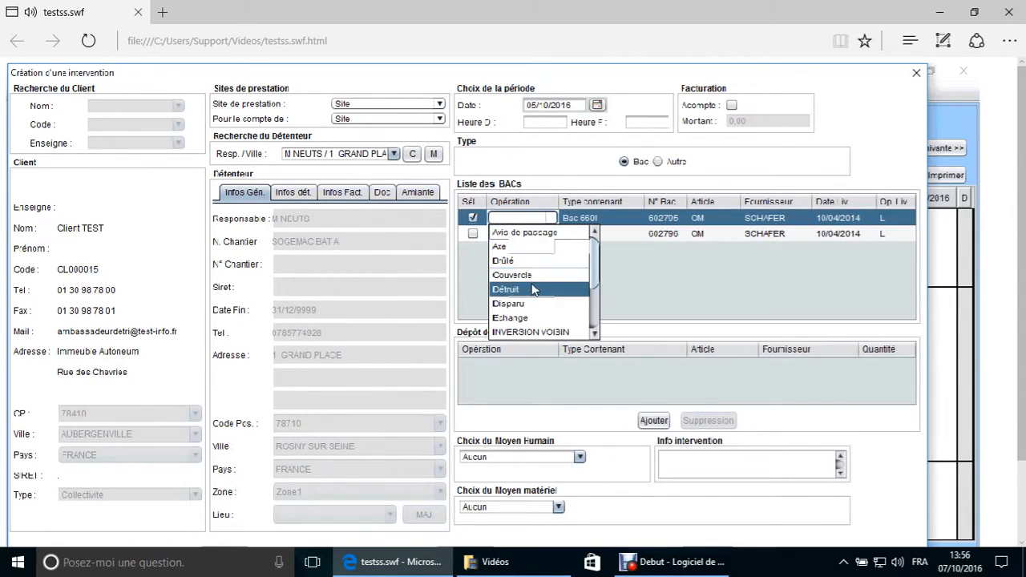
pyautogui.scroll(-2, 535, 296)
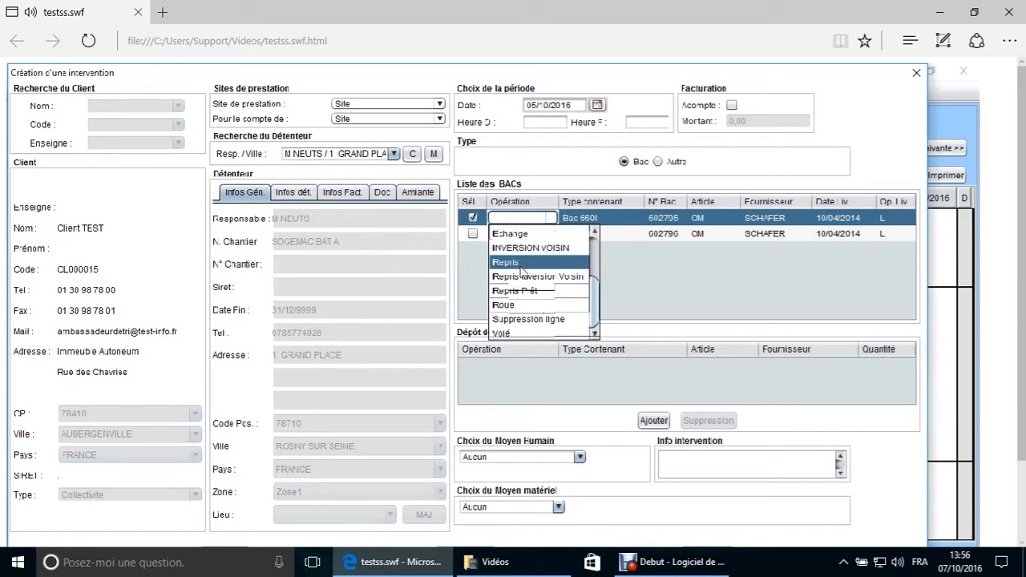
pyautogui.click(520, 264)
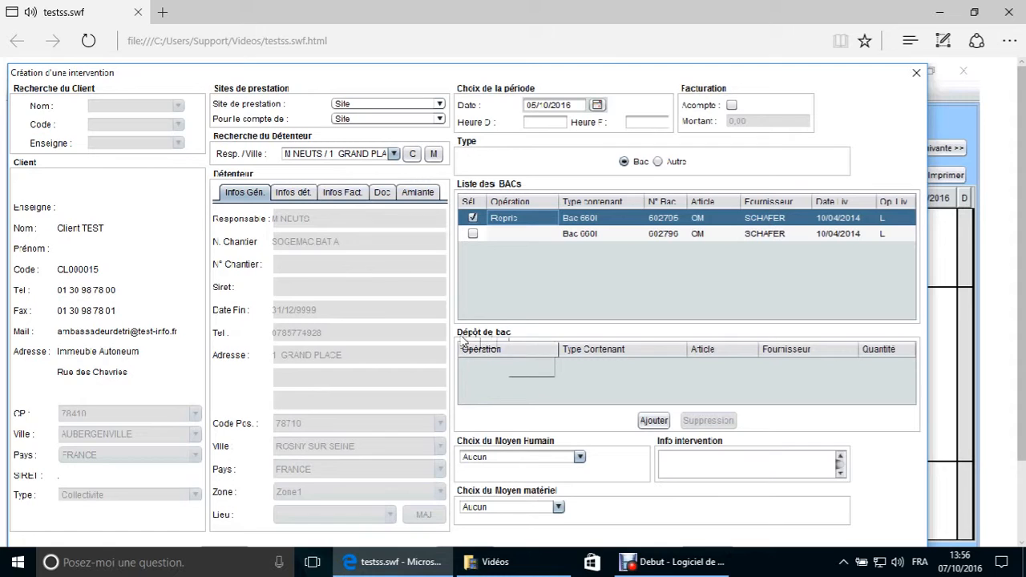
# - Add a bin deposit line with the operation Livraison and the container type Bac 140l
pyautogui.click(654, 421)
pyautogui.click(550, 365)
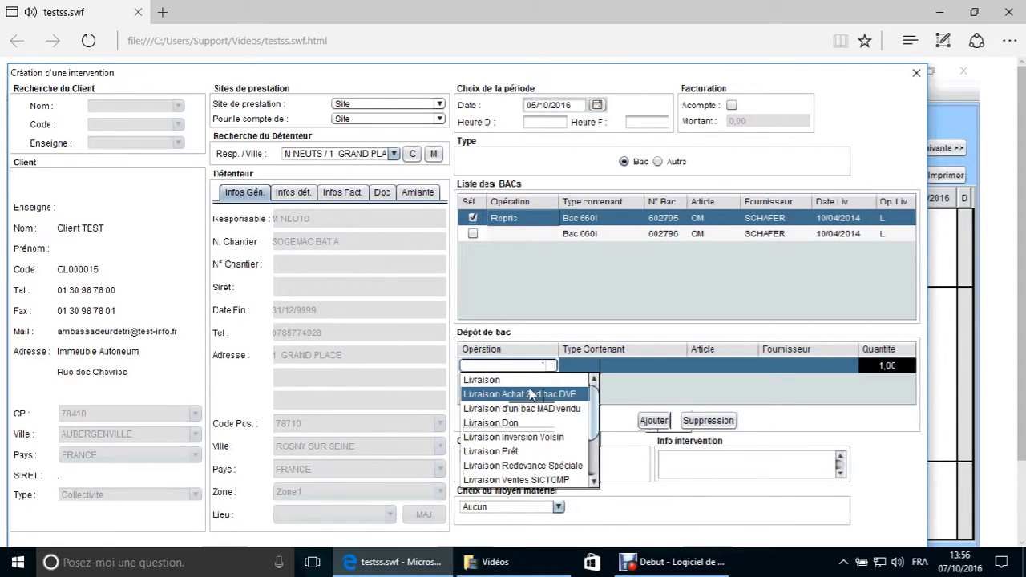
pyautogui.click(583, 380)
pyautogui.click(583, 369)
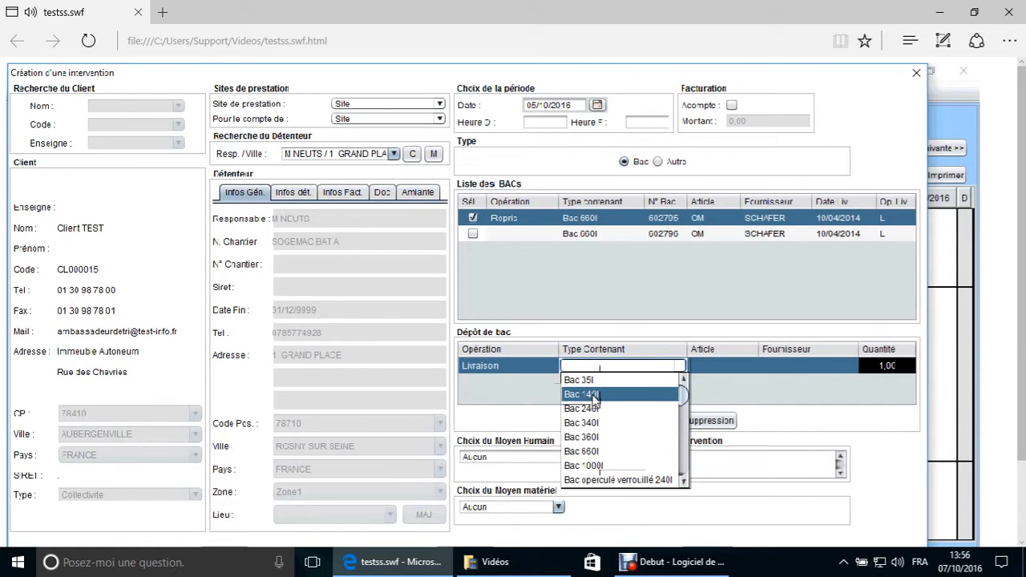
pyautogui.click(594, 395)
# - Set the deposit line's article to OM/Ordures Ménagères and its supplier to SCHAFER
pyautogui.click(720, 367)
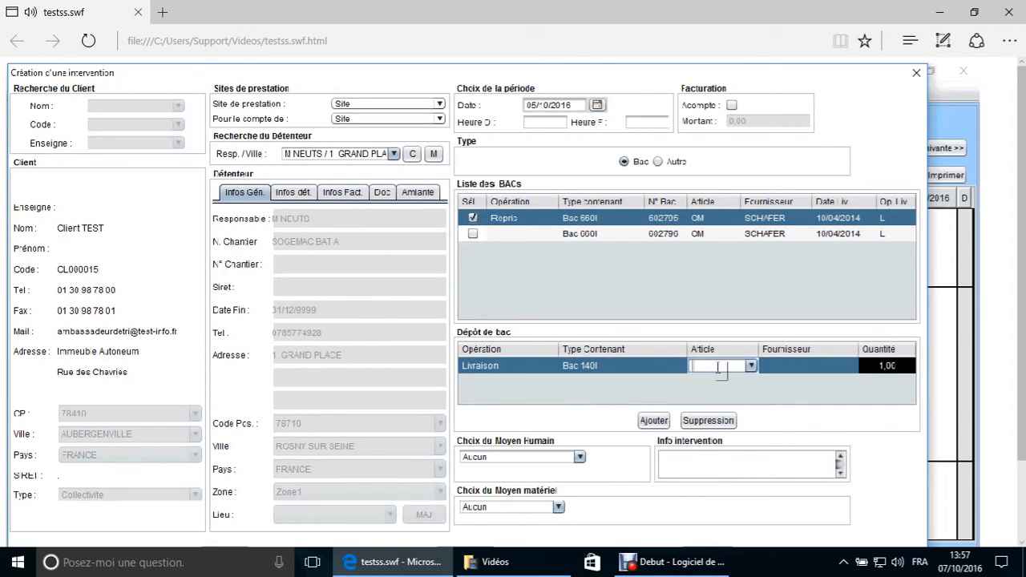
pyautogui.write('om')
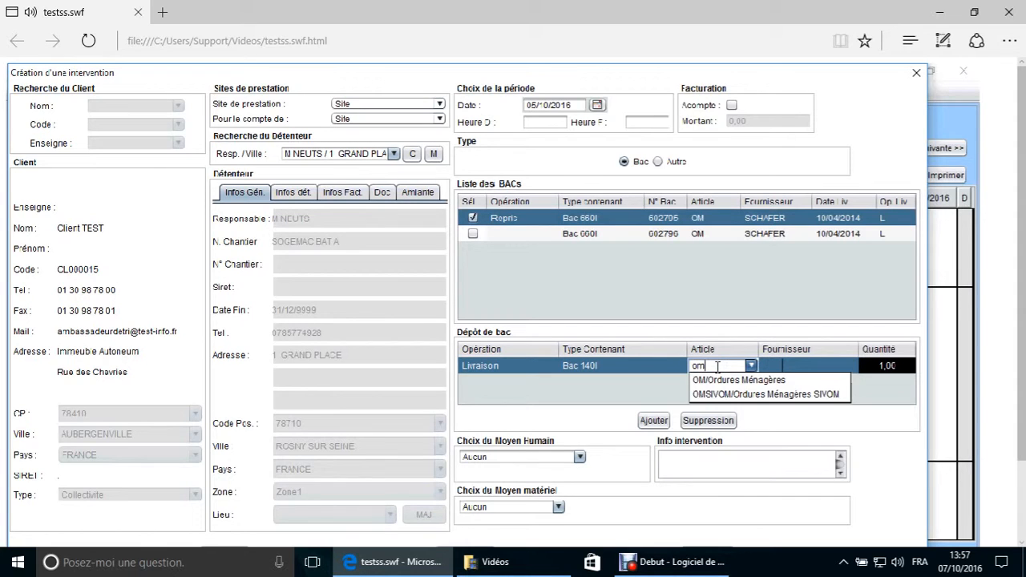
pyautogui.press('Down')
pyautogui.press('Return')
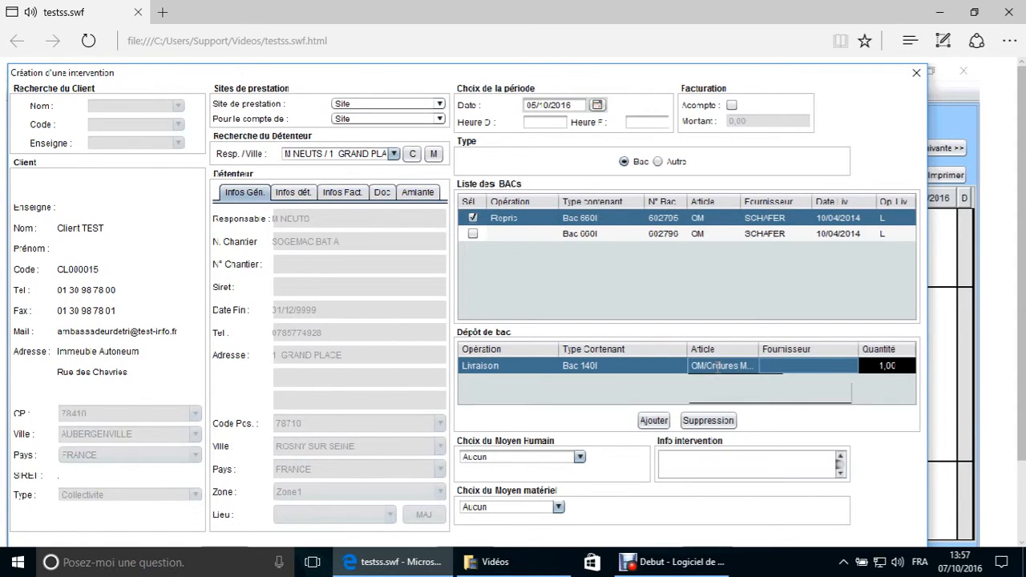
pyautogui.click(774, 366)
pyautogui.click(851, 365)
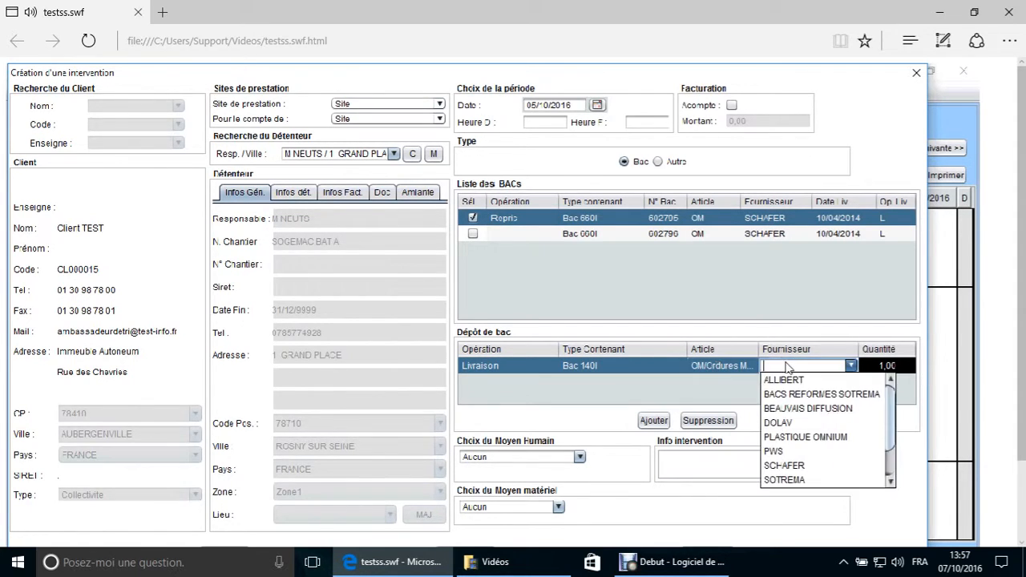
pyautogui.click(809, 467)
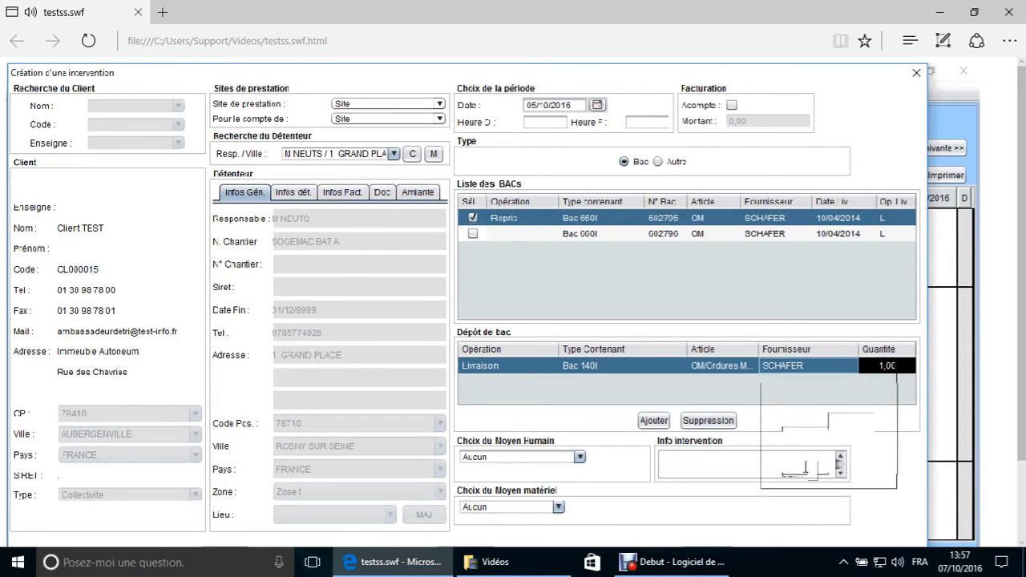
# - Assign the first listed employee as Moyen Humain and MASTER CONTENEUR as Moyen matériel, and save the intervention
pyautogui.click(506, 459)
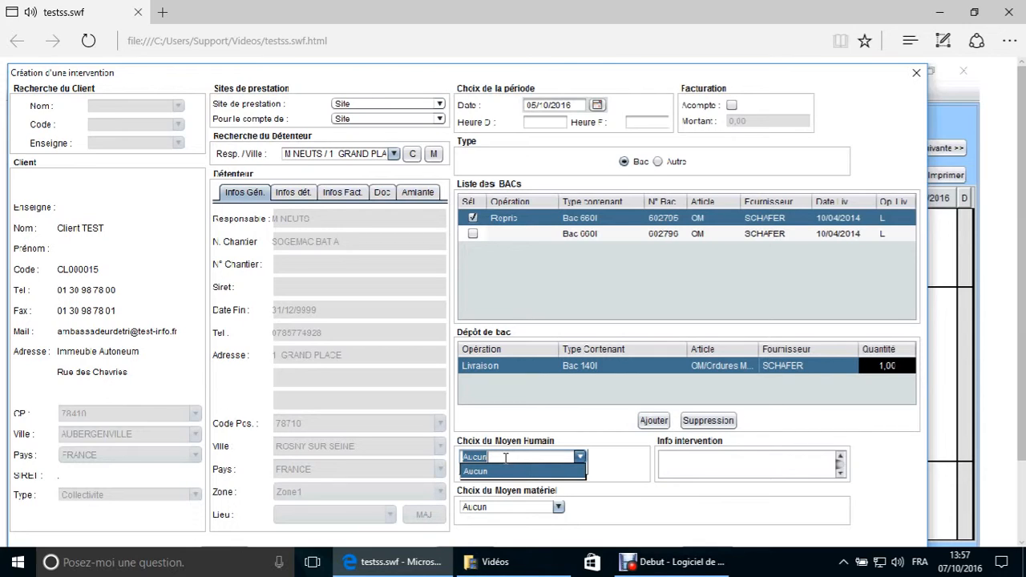
pyautogui.press('BackSpace')
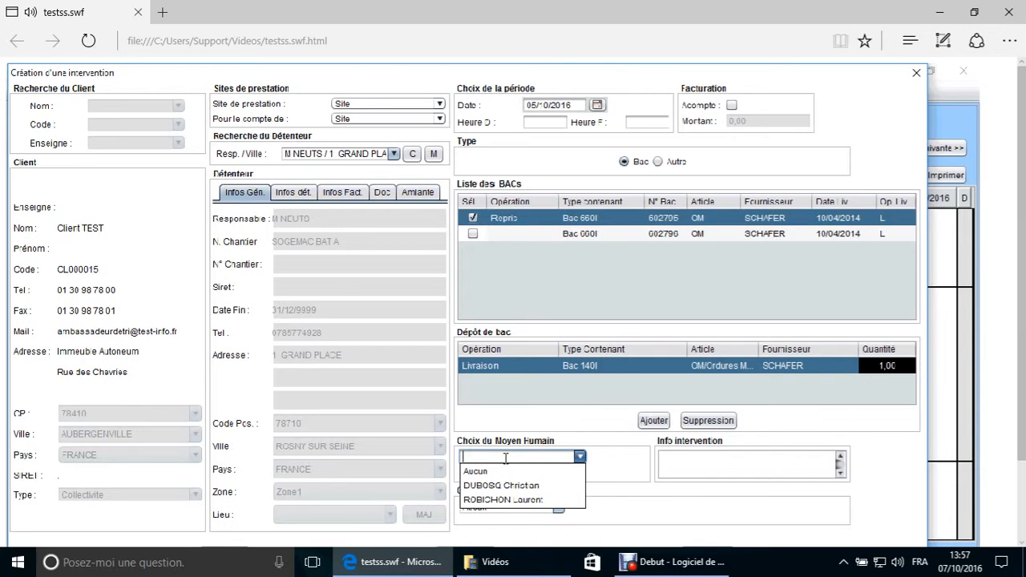
pyautogui.click(496, 486)
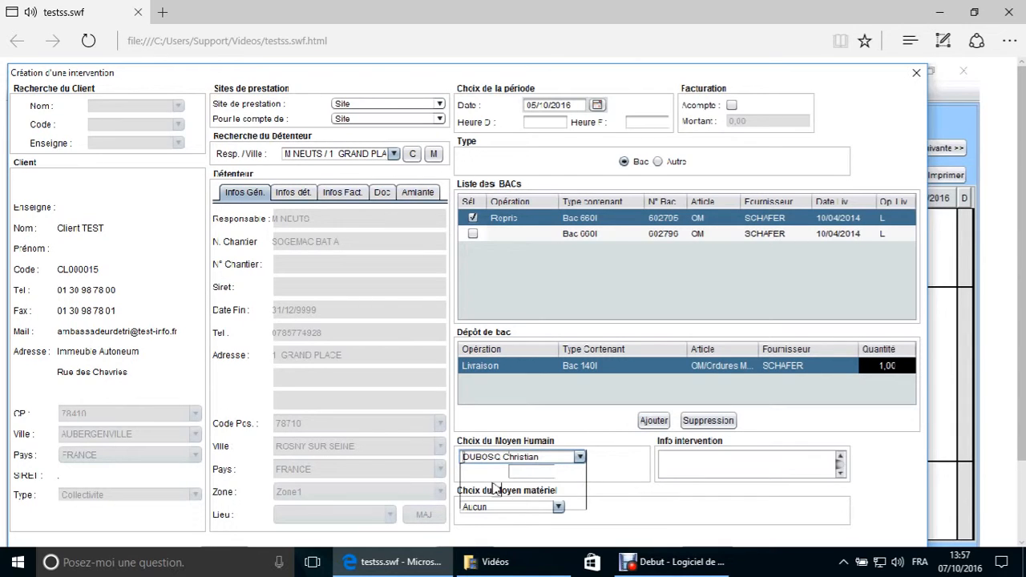
pyautogui.click(558, 507)
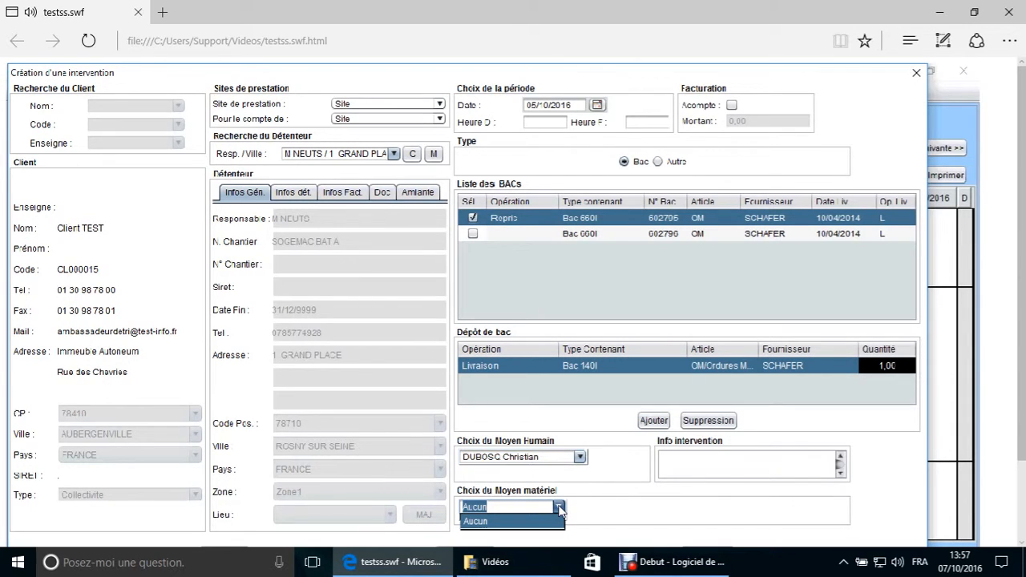
pyautogui.write('master')
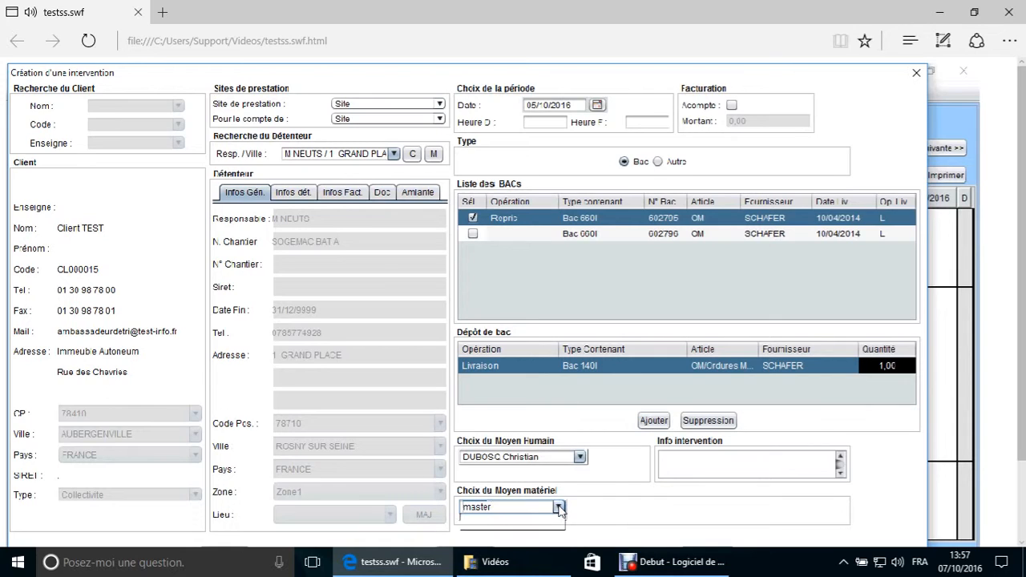
pyautogui.click(555, 548)
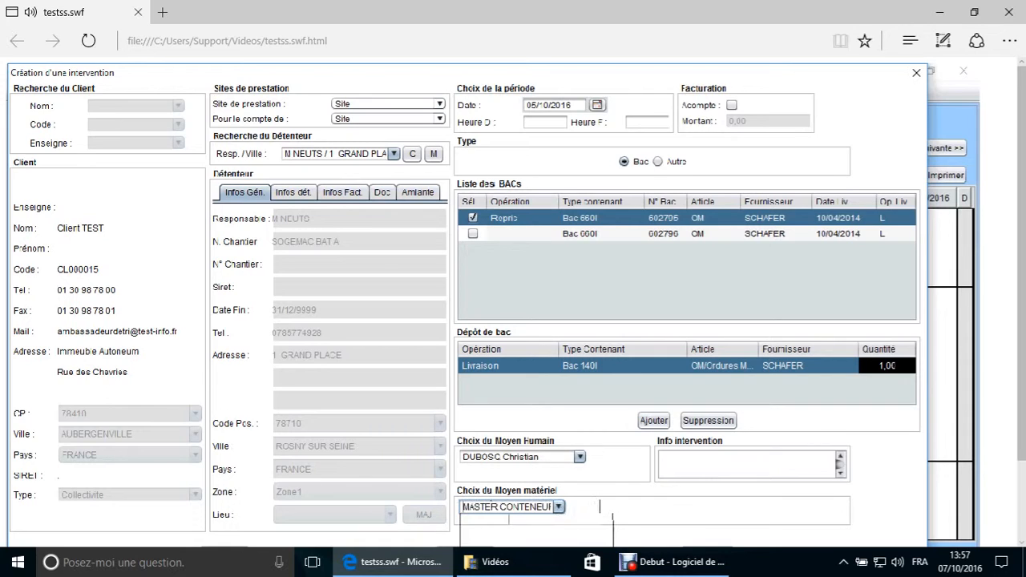
pyautogui.click(695, 463)
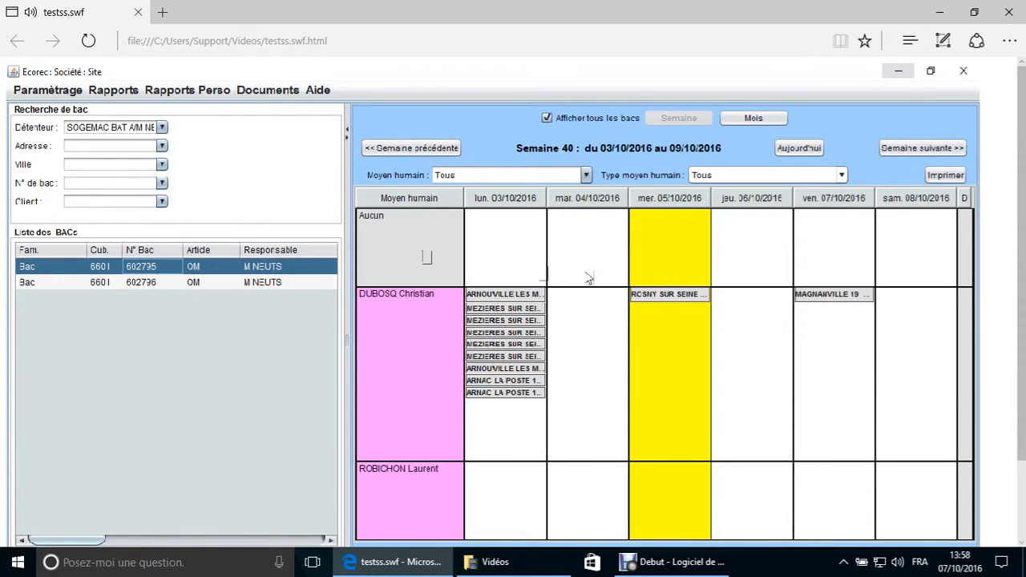
# - Create an intervention on 05/10/2016 in the second employee's planning row, and select the client and the matching first-listed holder by name
pyautogui.moveTo(652, 298)
pyautogui.doubleClick(654, 494)
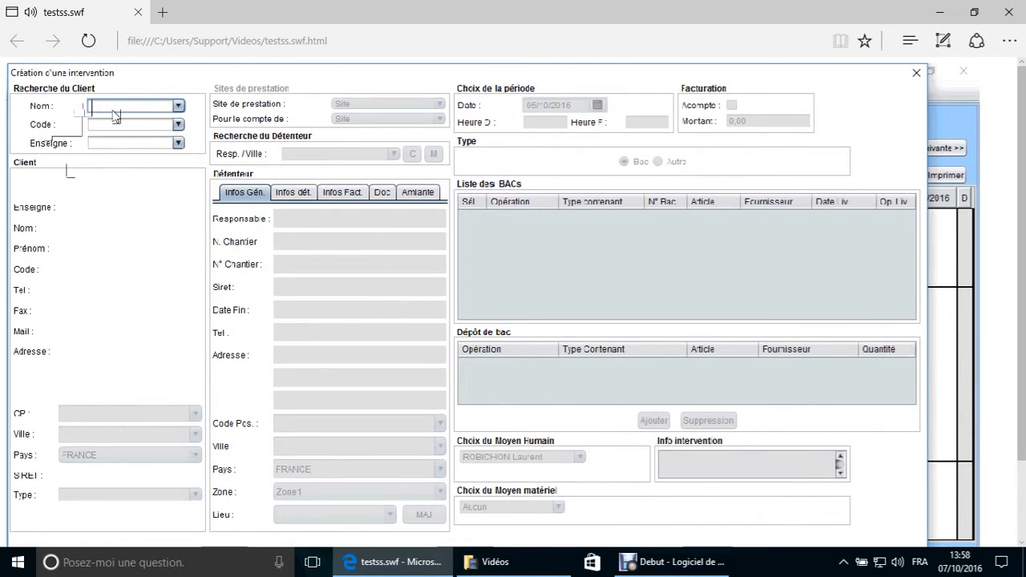
pyautogui.write('add')
pyautogui.press('Return')
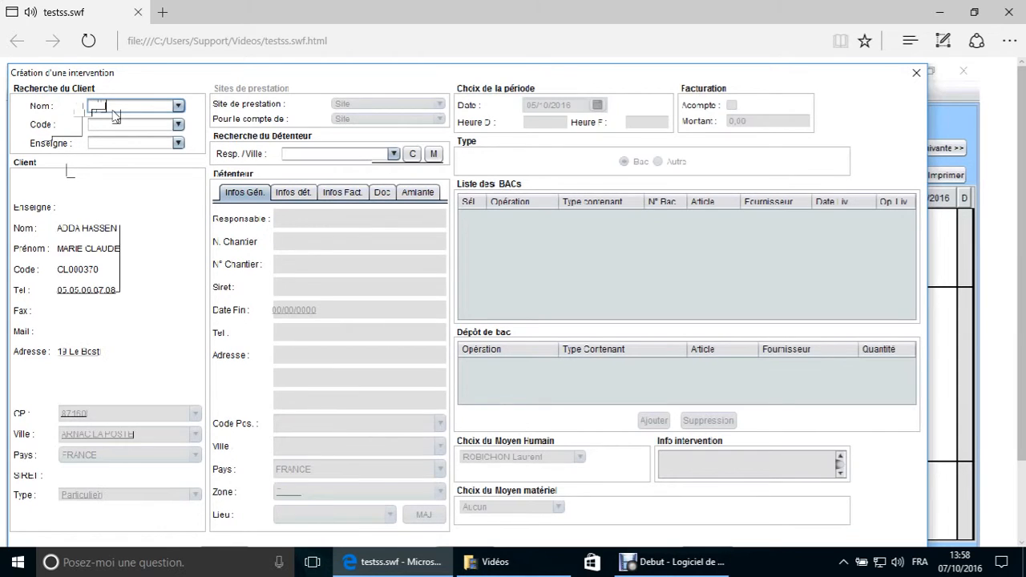
pyautogui.click(331, 155)
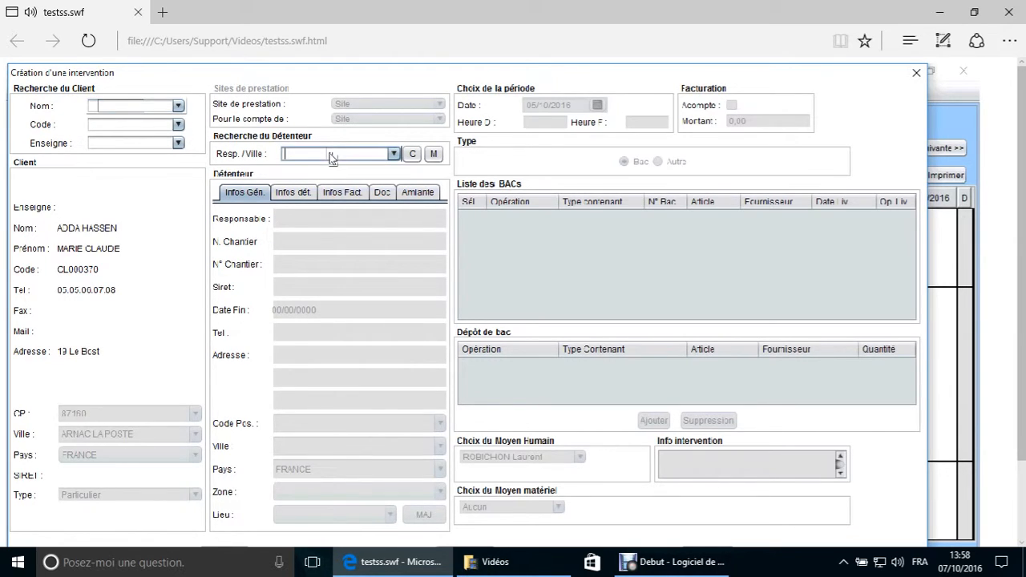
pyautogui.write('add')
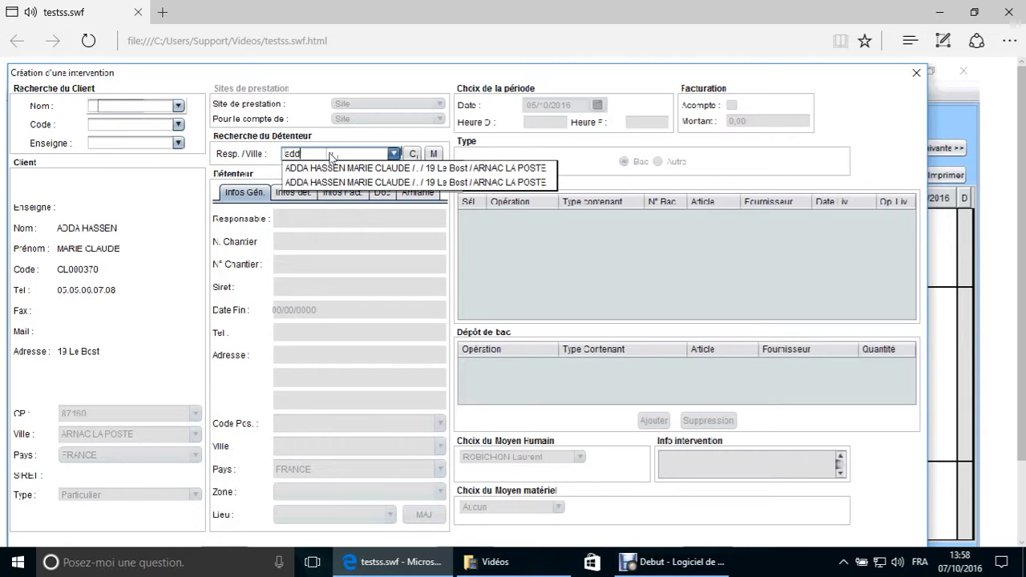
pyautogui.click(336, 167)
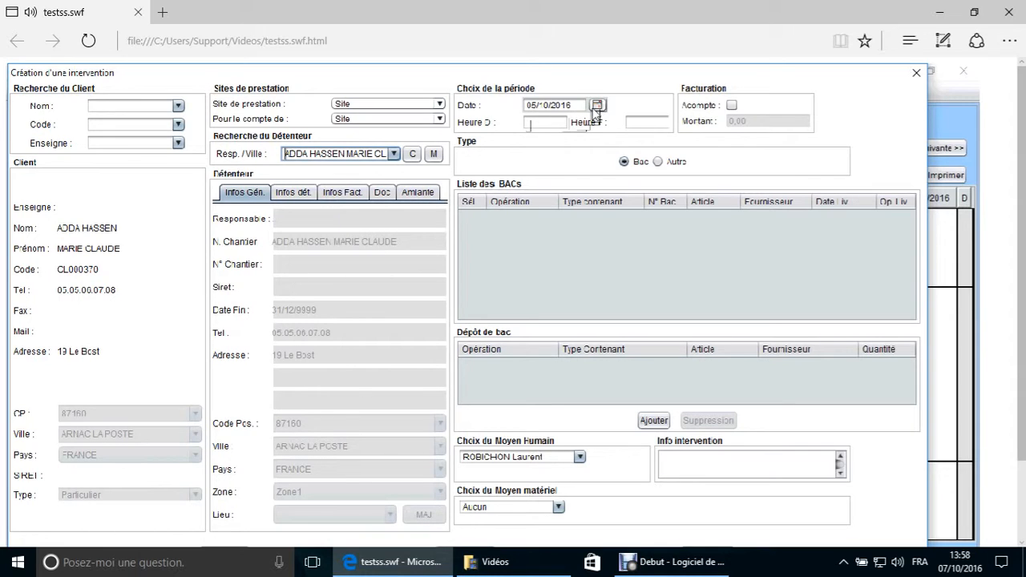
# - Set the intervention's start time to 12:00 and its end time to 14:00
pyautogui.click(558, 123)
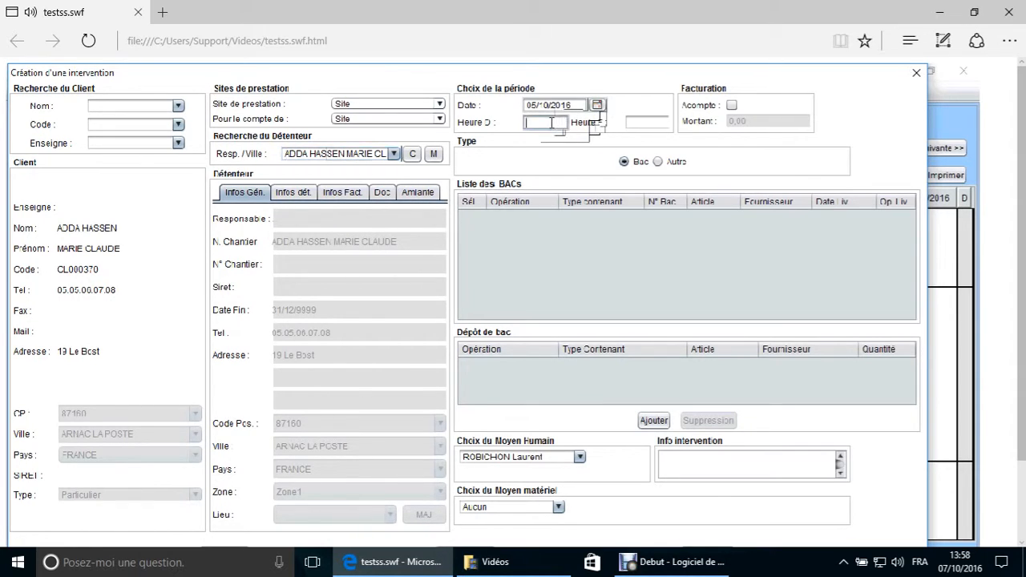
pyautogui.write('12')
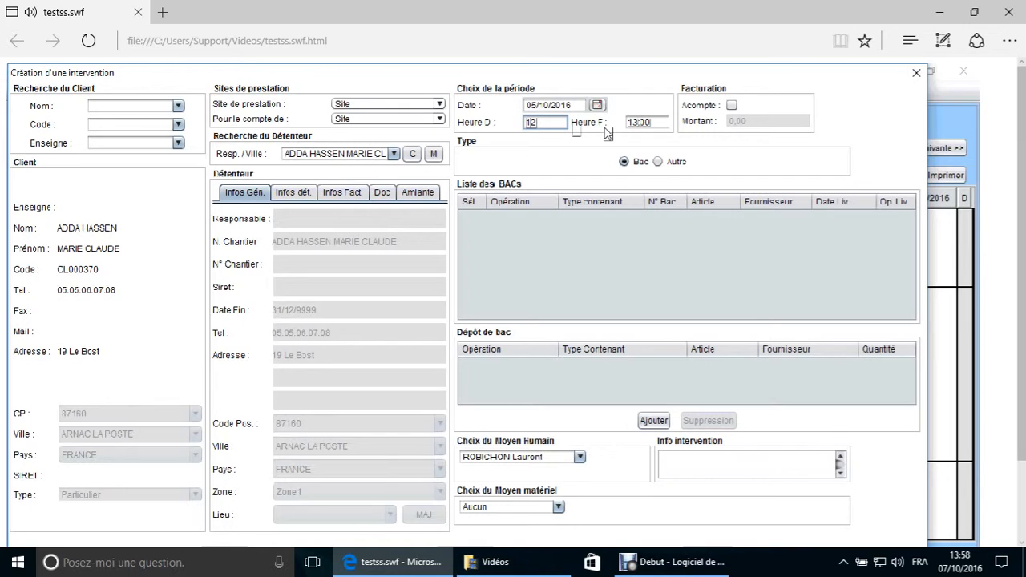
pyautogui.press('Tab')
pyautogui.write('14')
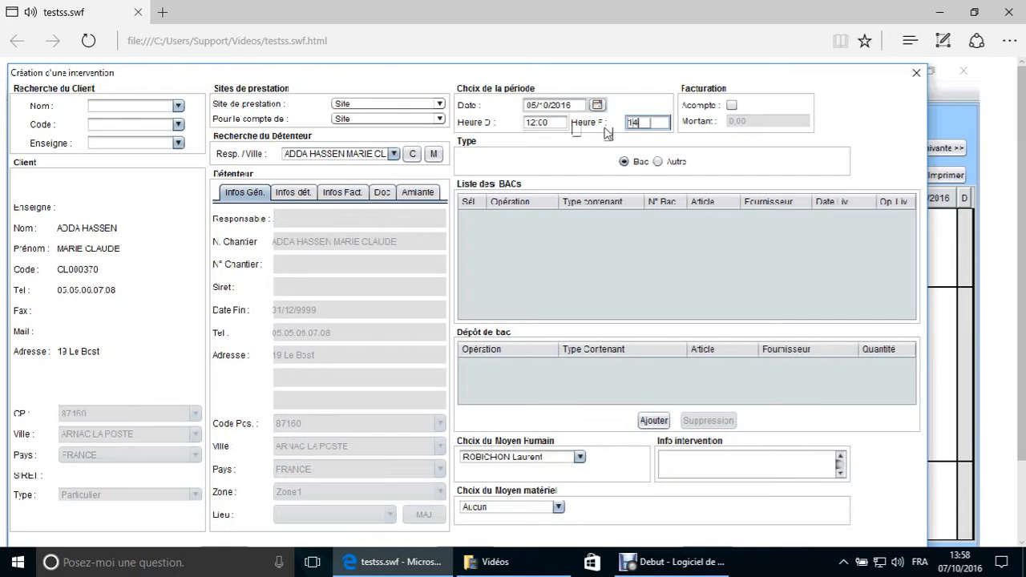
pyautogui.press('Tab')
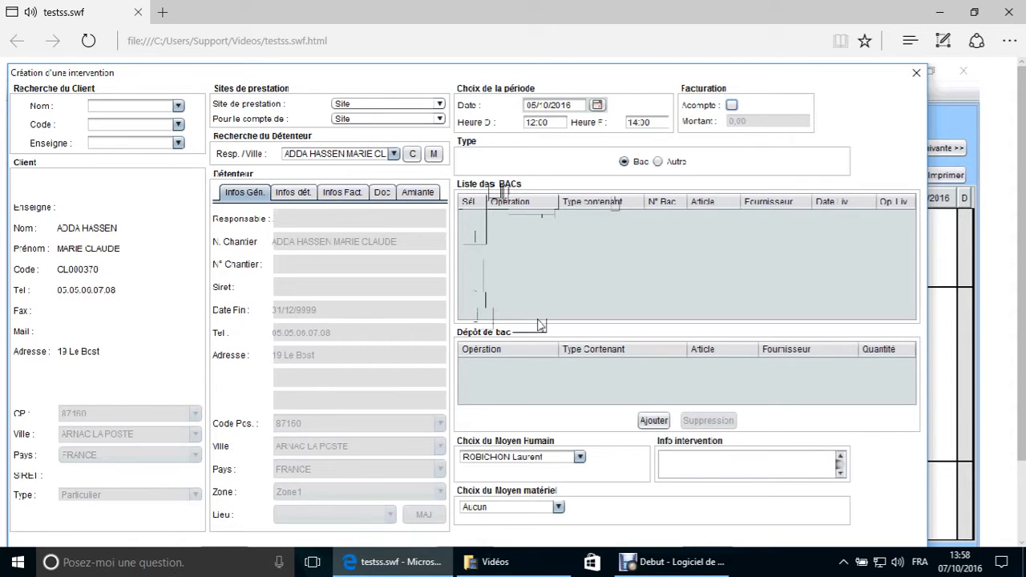
# - Add a bin deposit line for a Livraison of a Bac 140l to the new intervention
pyautogui.click(647, 423)
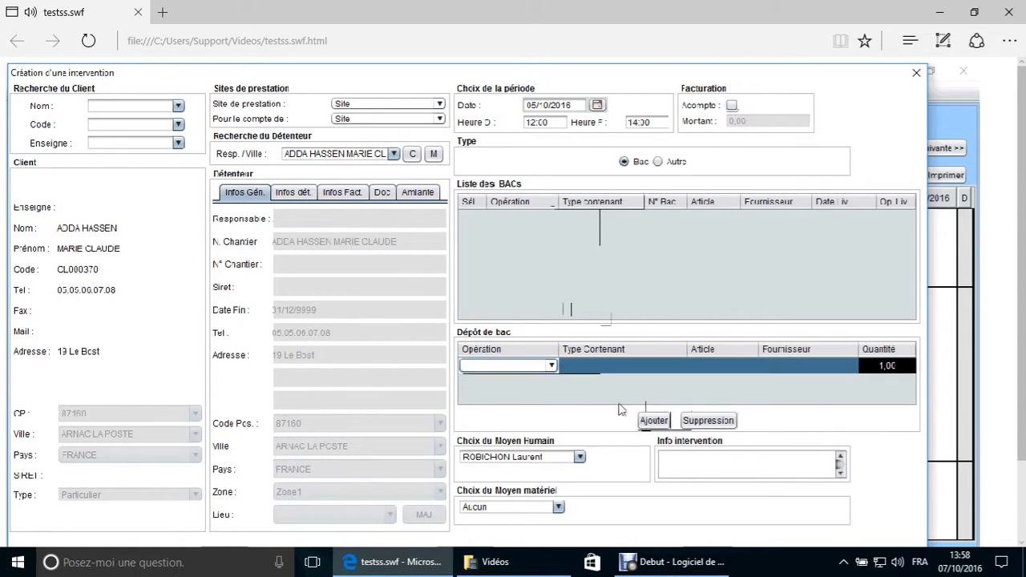
pyautogui.click(550, 367)
pyautogui.click(536, 381)
pyautogui.click(607, 368)
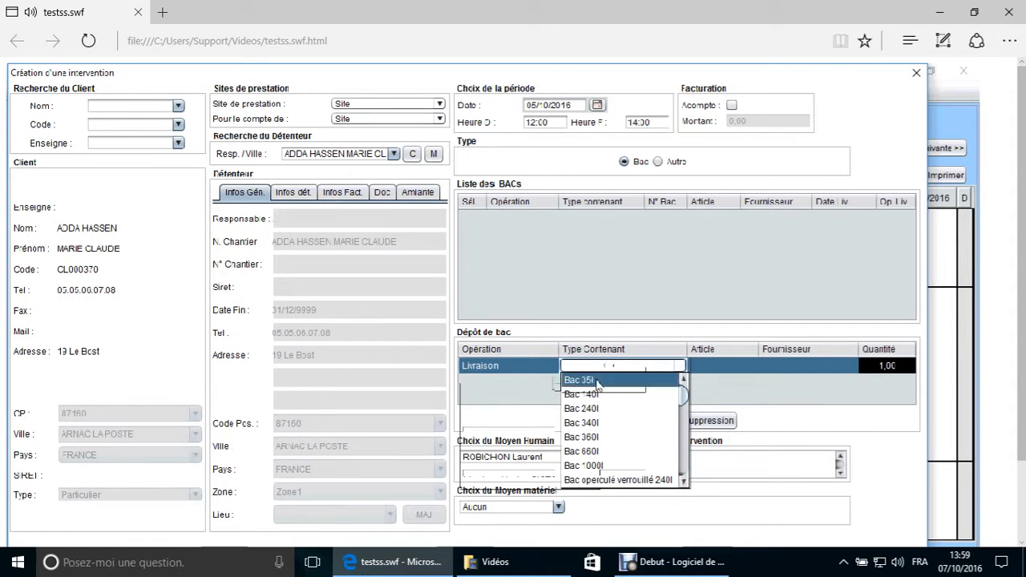
pyautogui.click(618, 393)
# - Choose OM/Ordures Ménagères as the delivered bin's article and SCHAFER as its supplier
pyautogui.click(700, 368)
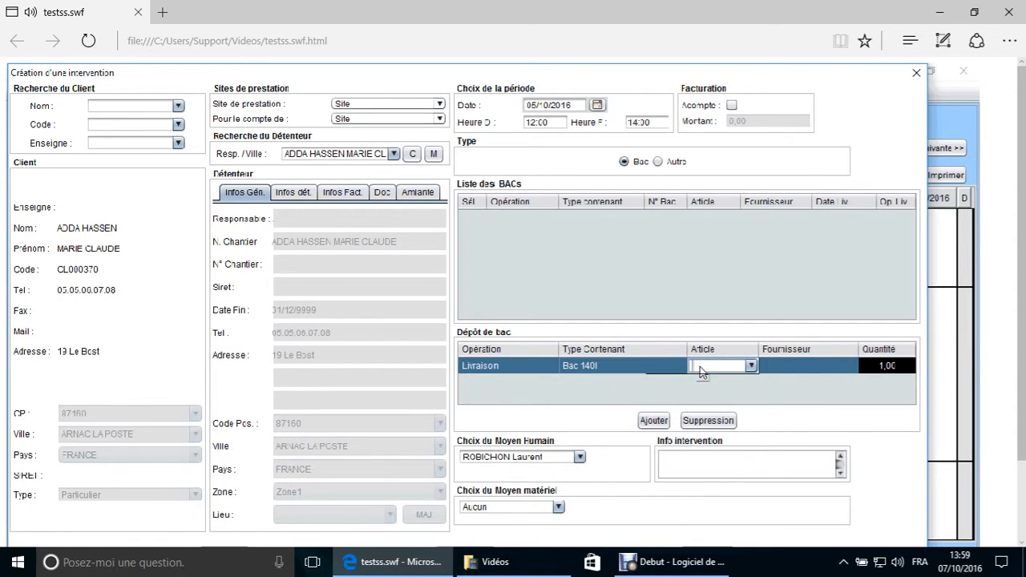
pyautogui.click(700, 369)
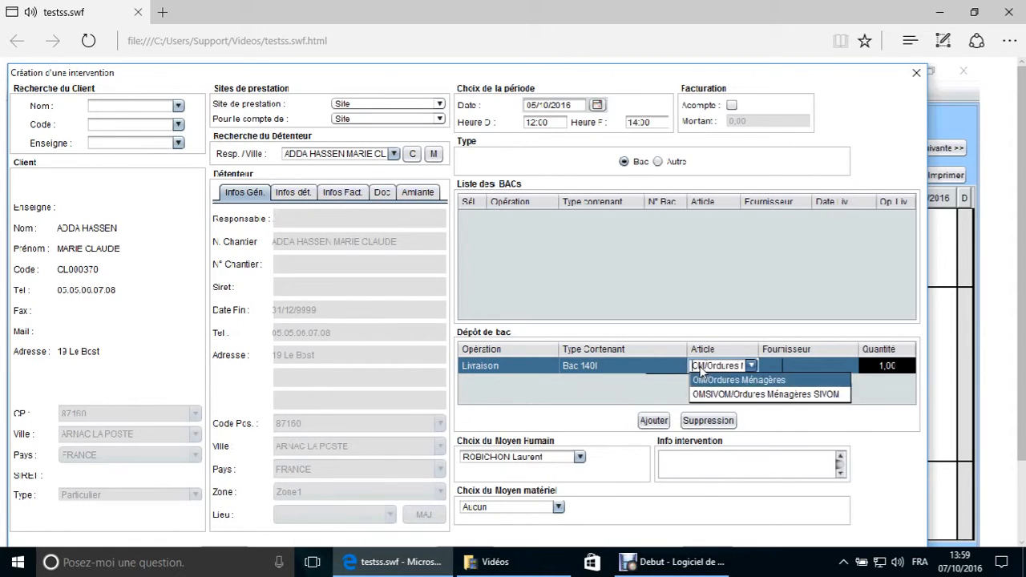
pyautogui.click(703, 380)
pyautogui.click(837, 371)
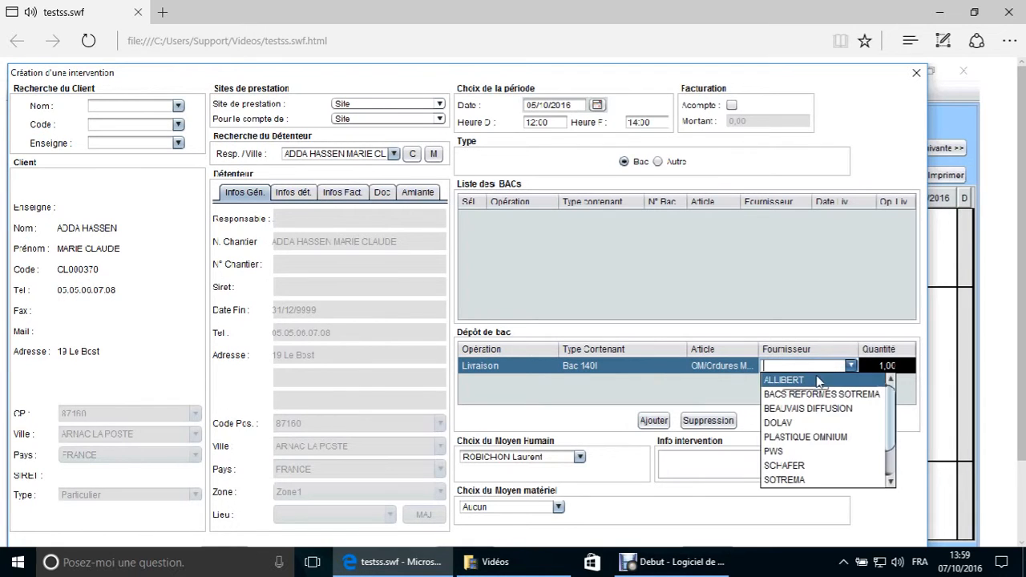
pyautogui.click(818, 466)
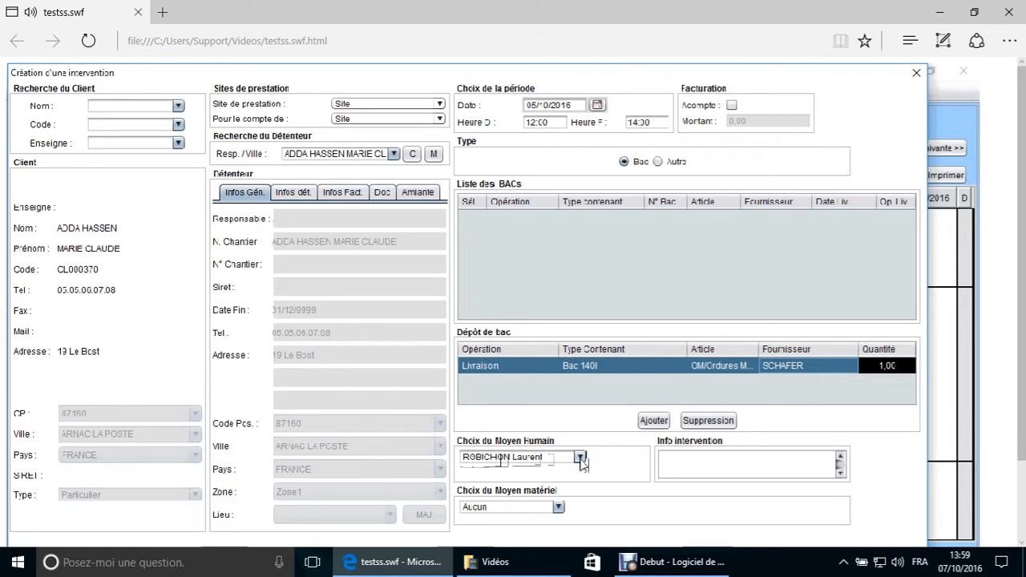
# - Assign the MASTER CONTENEUR vehicle as the intervention's material resource and save the new intervention
pyautogui.click(540, 507)
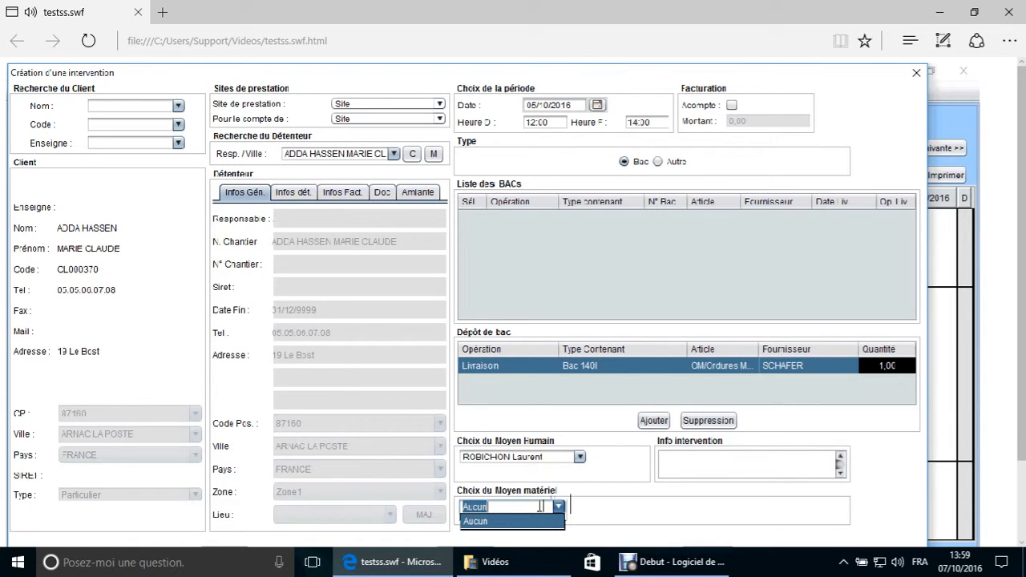
pyautogui.write('master')
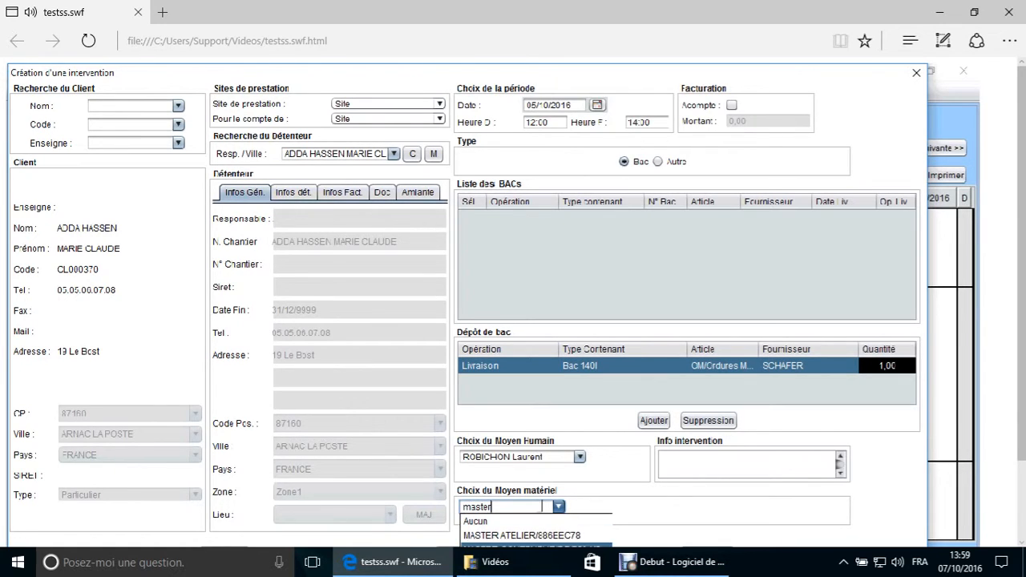
pyautogui.press('Return')
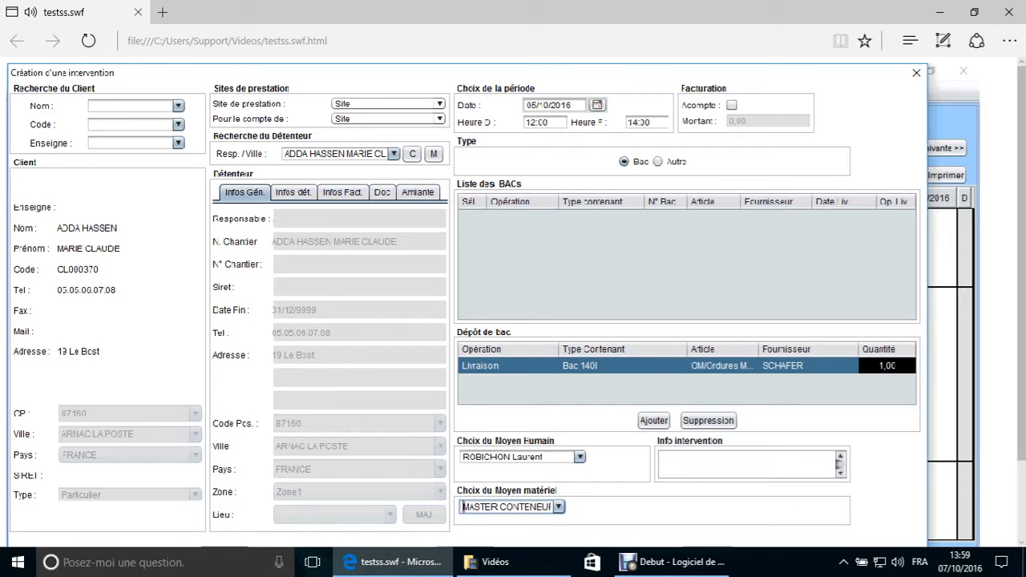
pyautogui.click(465, 548)
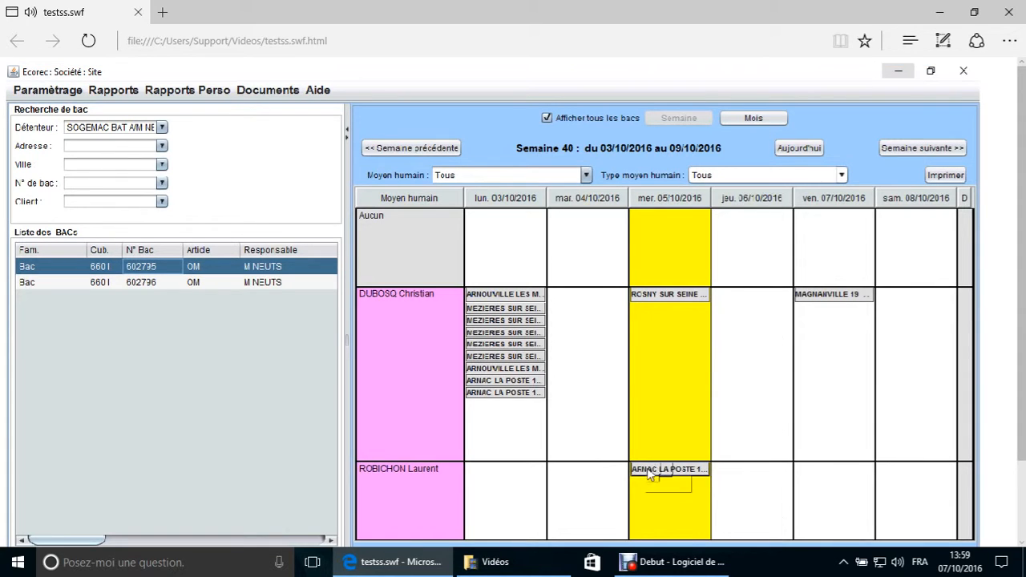
# - View the new intervention's details on 05/10/2016 in the planning and the weekly custom-format print options for the first employee
pyautogui.moveTo(639, 471)
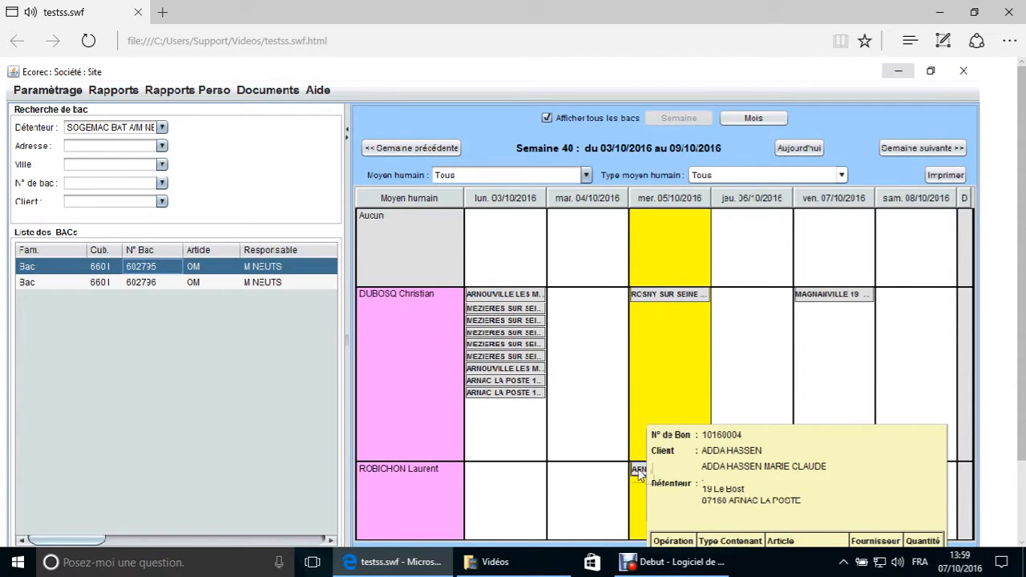
pyautogui.moveTo(639, 473)
pyautogui.mouseDown()
pyautogui.moveTo(396, 481)
pyautogui.moveTo(425, 478)
pyautogui.moveTo(416, 465)
pyautogui.moveTo(433, 479)
pyautogui.moveTo(649, 485)
pyautogui.mouseUp()
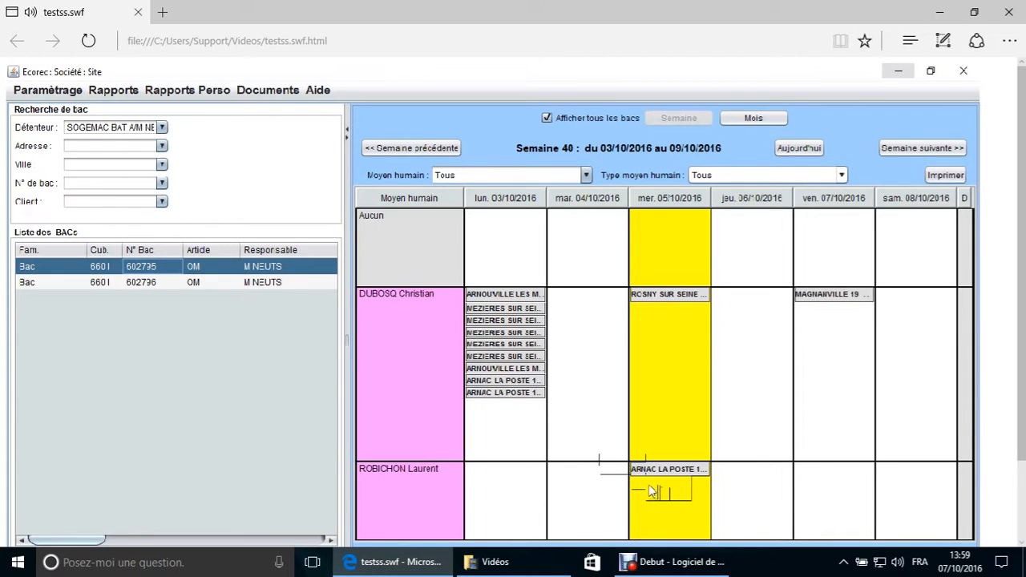
pyautogui.rightClick(650, 366)
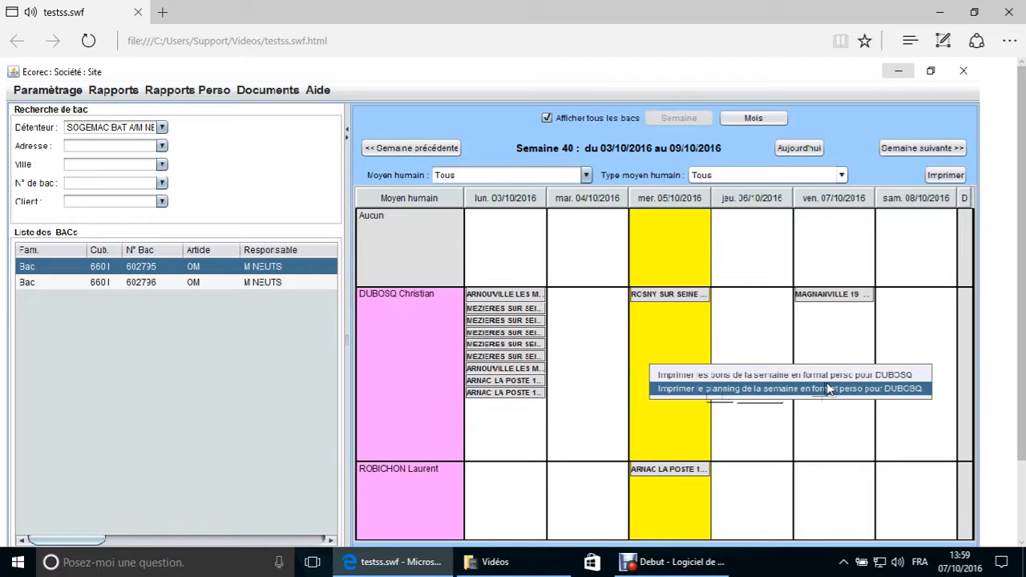
pyautogui.click(350, 449)
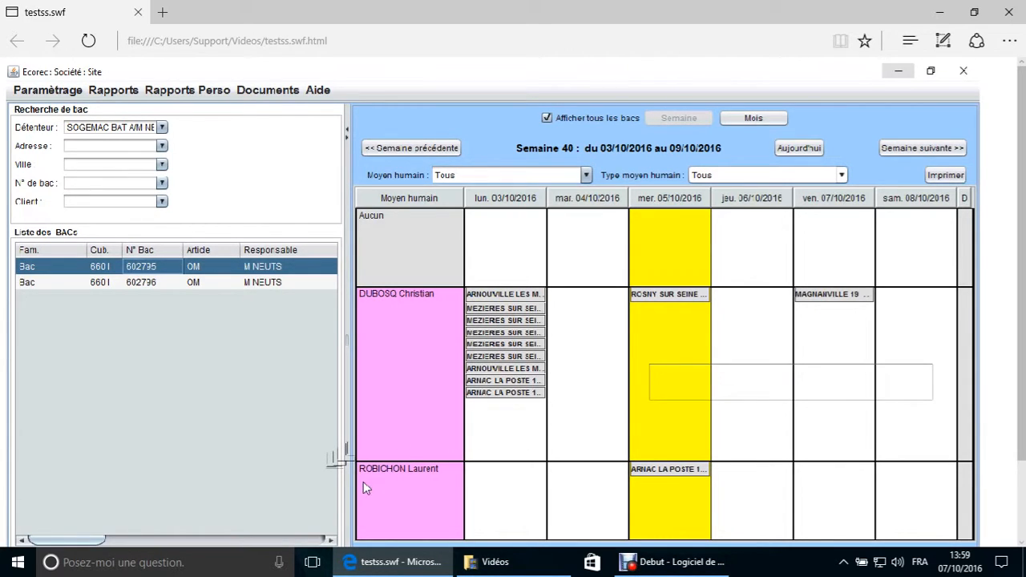
# - Examine the blank custom format and its variables for the Bon Ecobac format type, and leave without saving
pyautogui.click(44, 91)
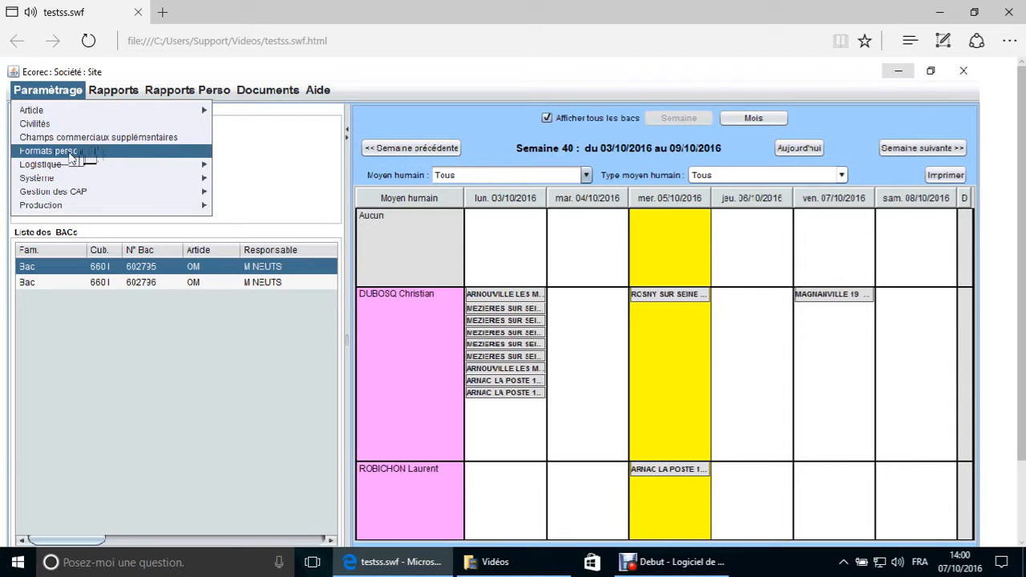
pyautogui.click(64, 153)
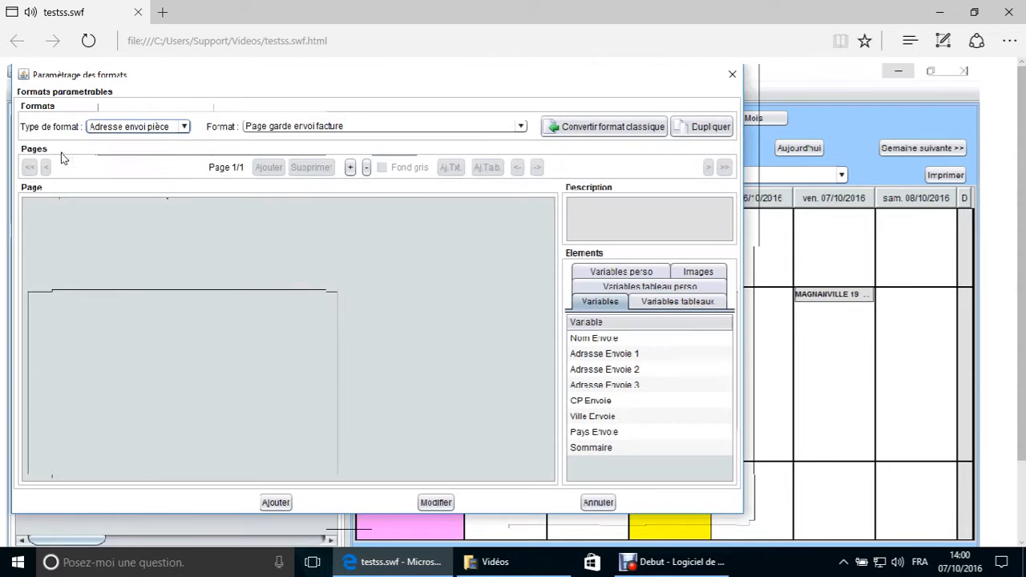
pyautogui.click(138, 127)
pyautogui.scroll(-4, 146, 160)
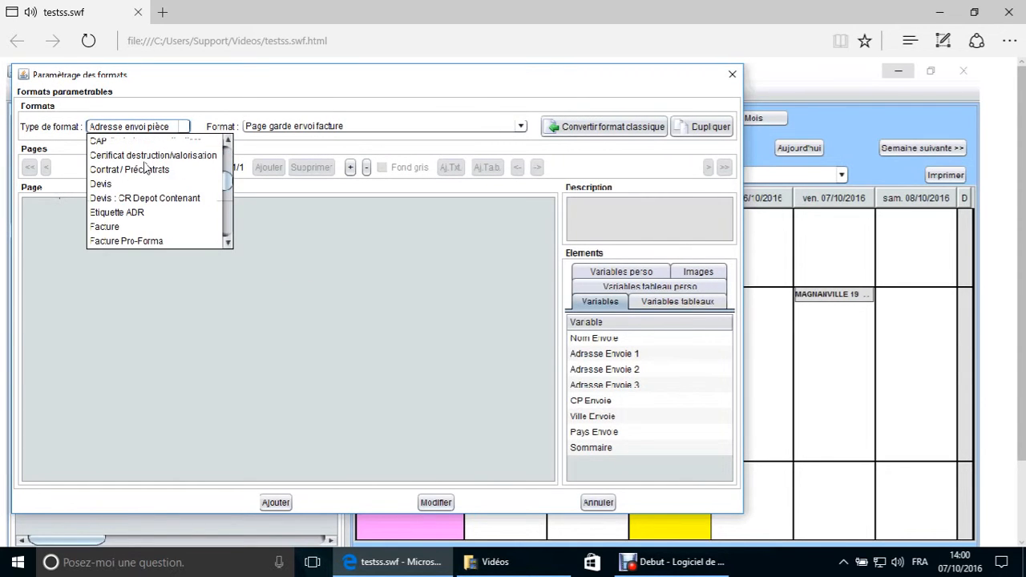
pyautogui.scroll(2, 145, 166)
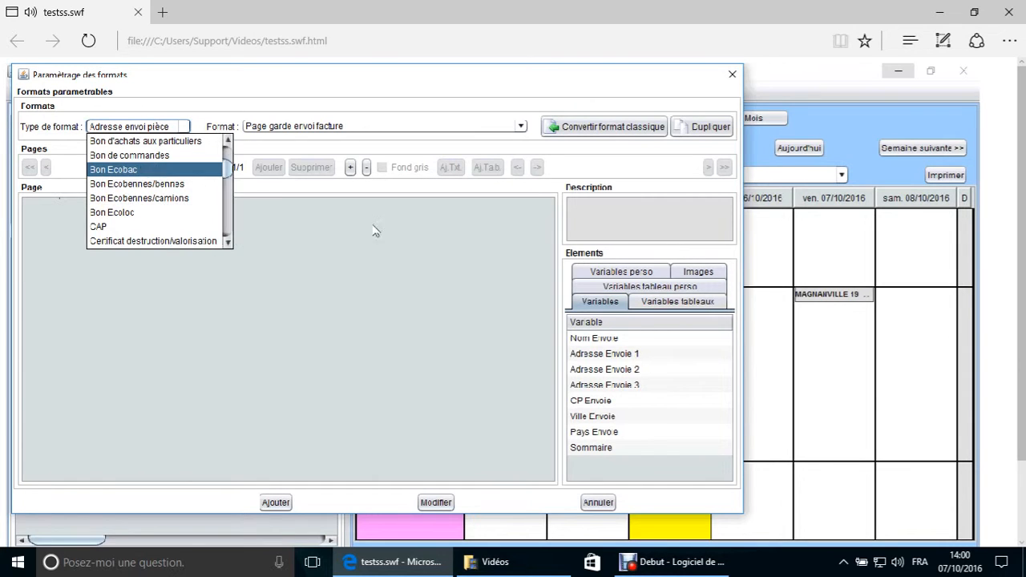
pyautogui.click(276, 503)
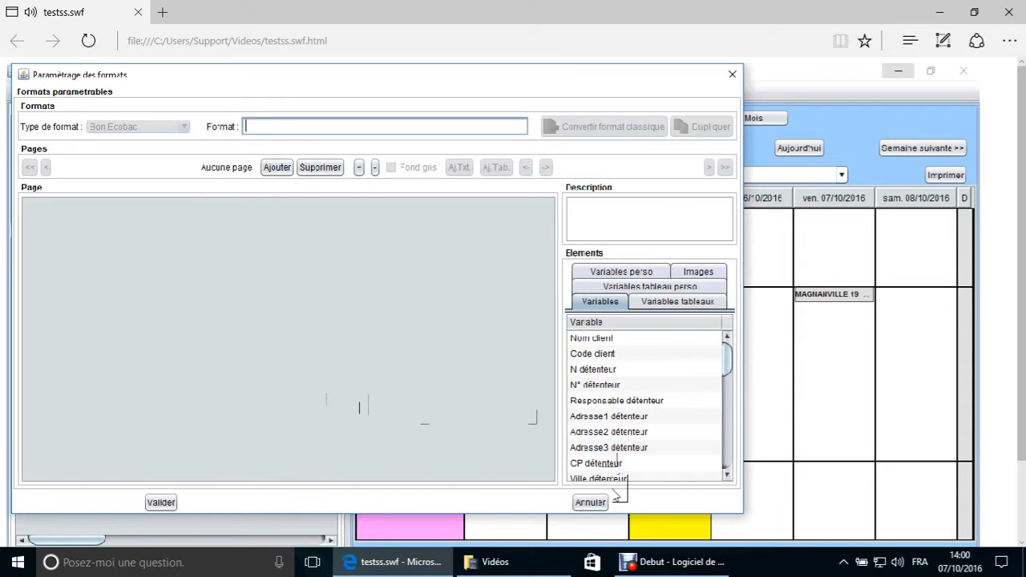
pyautogui.click(595, 507)
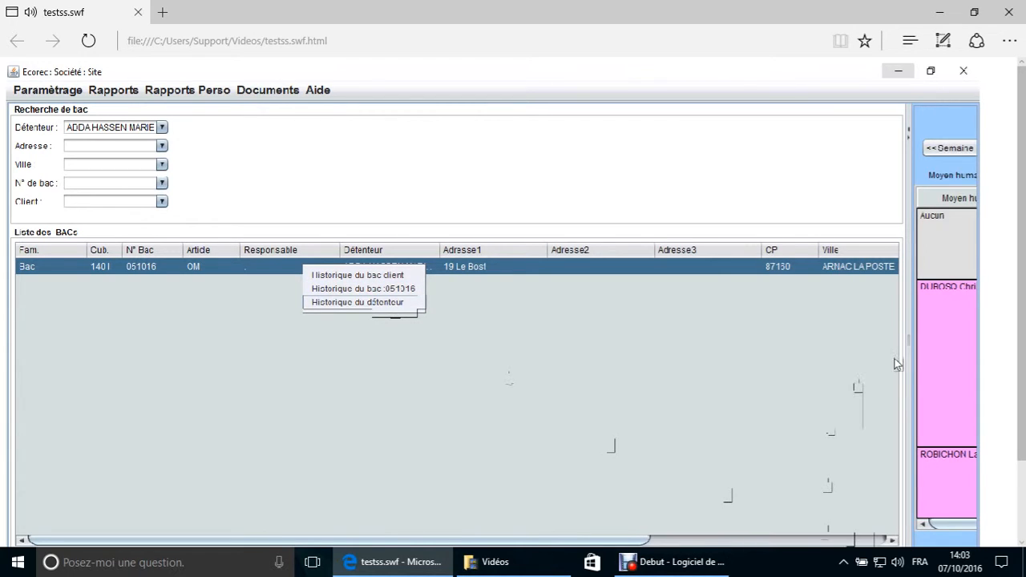
# - Widen the planning area, leave intervention management for the home screen, and open the Ecobac bin stock management
pyautogui.moveTo(896, 360); pyautogui.dragTo(630, 357)
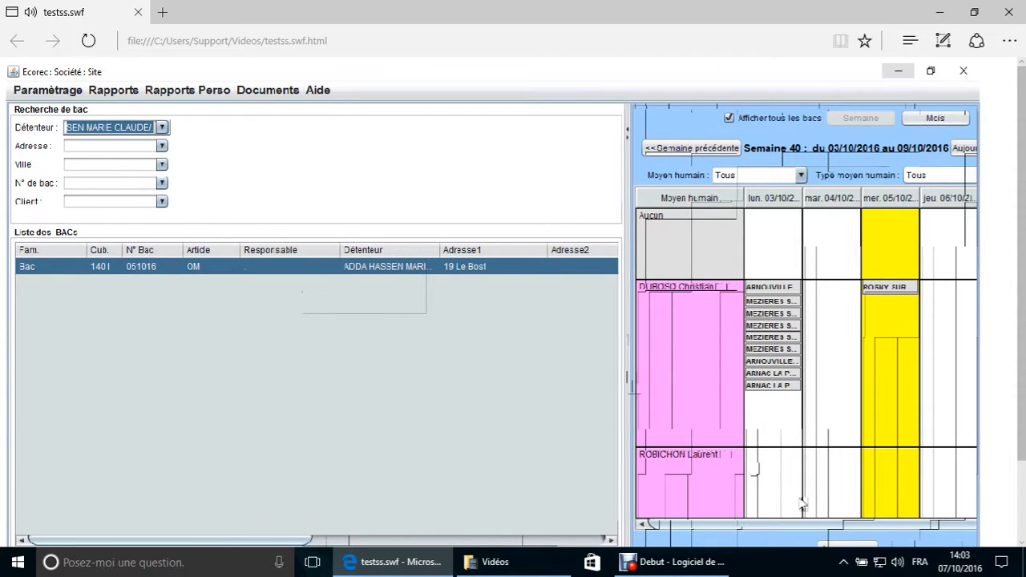
pyautogui.click(848, 545)
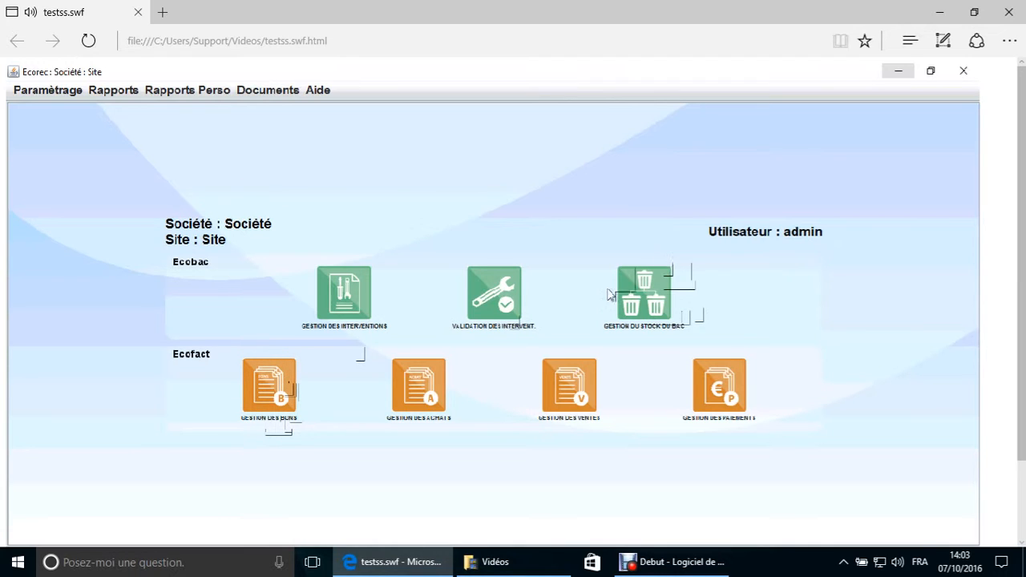
pyautogui.click(666, 315)
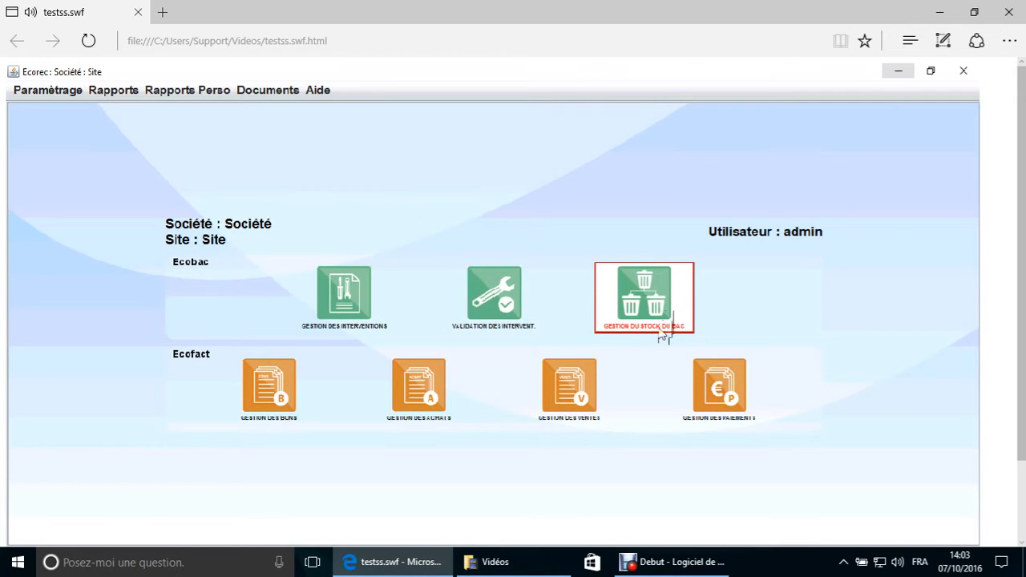
pyautogui.click(665, 328)
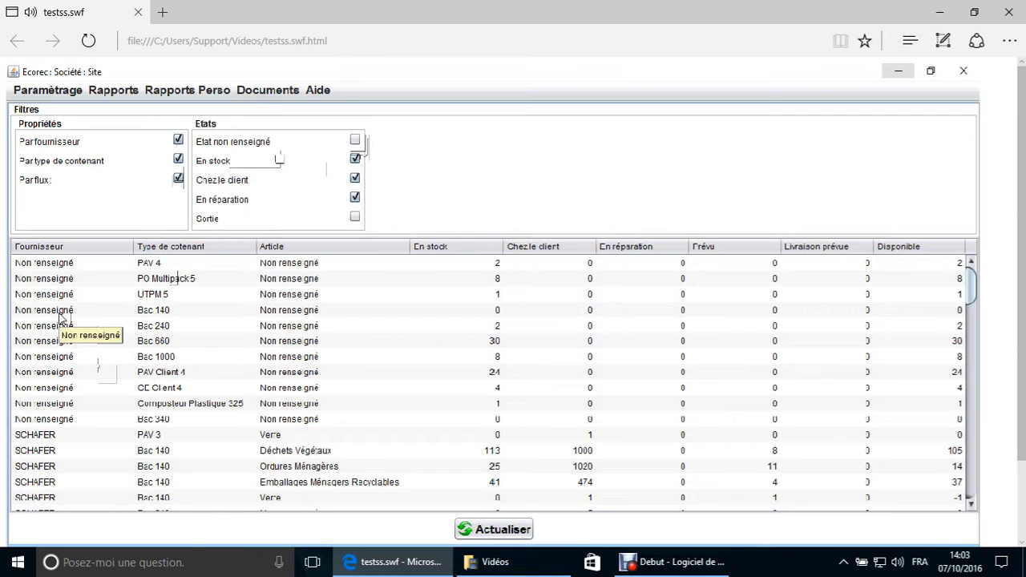
# - Look through the bin stock list and select the SCHAFER Bac 660 row for Ordures Ménagères
pyautogui.scroll(-1, 68, 319)
pyautogui.scroll(-5, 69, 320)
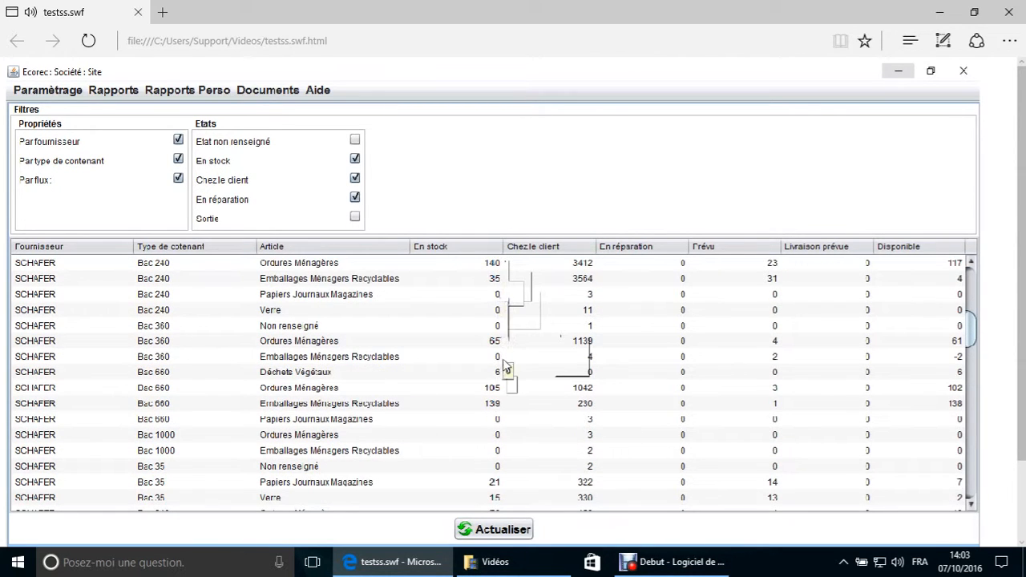
pyautogui.click(490, 389)
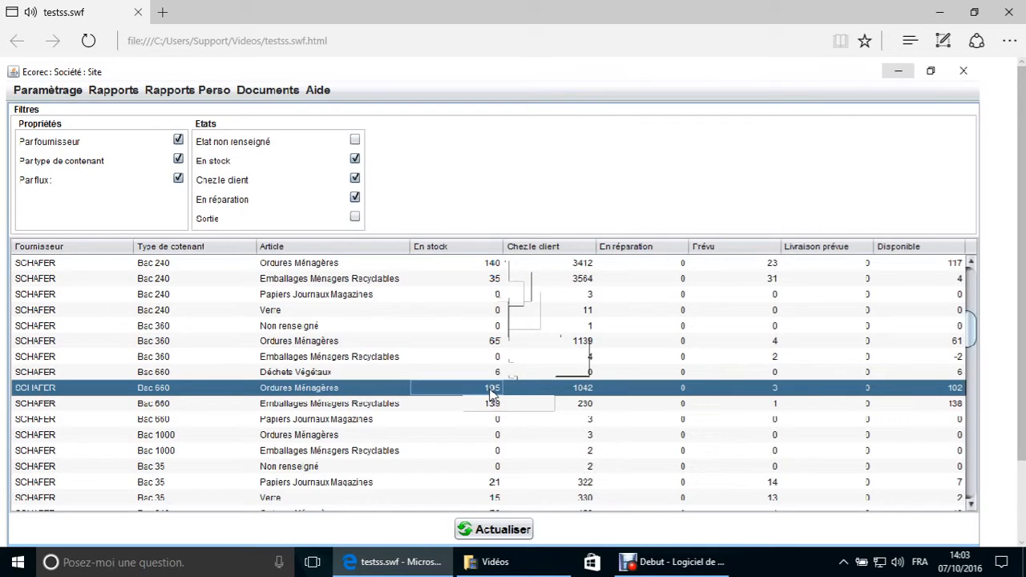